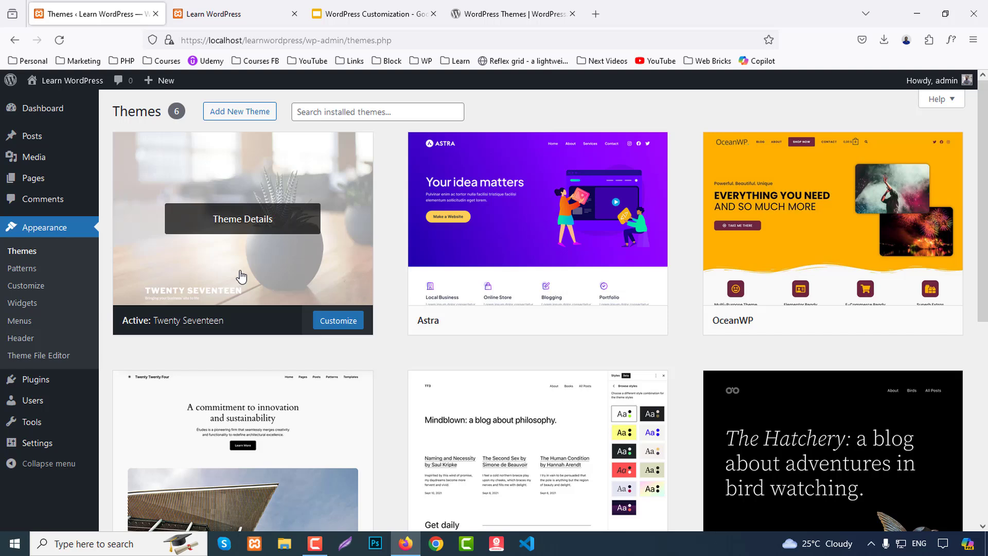
Step: Review the Learn WordPress homepage from its header image to its footer
{"action": "left_click", "coordinate": [216, 14]}
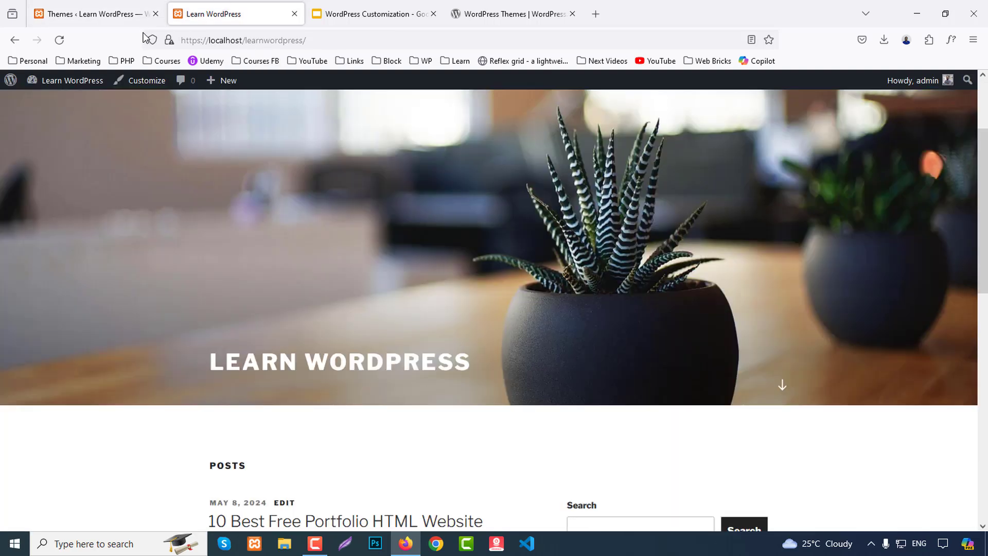
{"action": "left_click", "coordinate": [61, 46]}
{"action": "scroll", "coordinate": [22, 227], "scroll_direction": "down", "scroll_amount": 8}
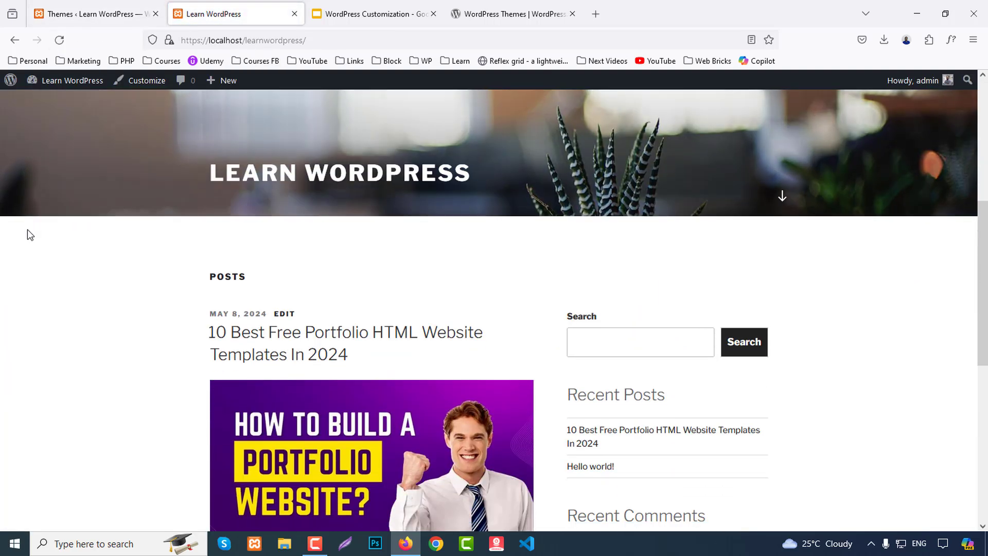
{"action": "scroll", "coordinate": [28, 232], "scroll_direction": "down", "scroll_amount": 3}
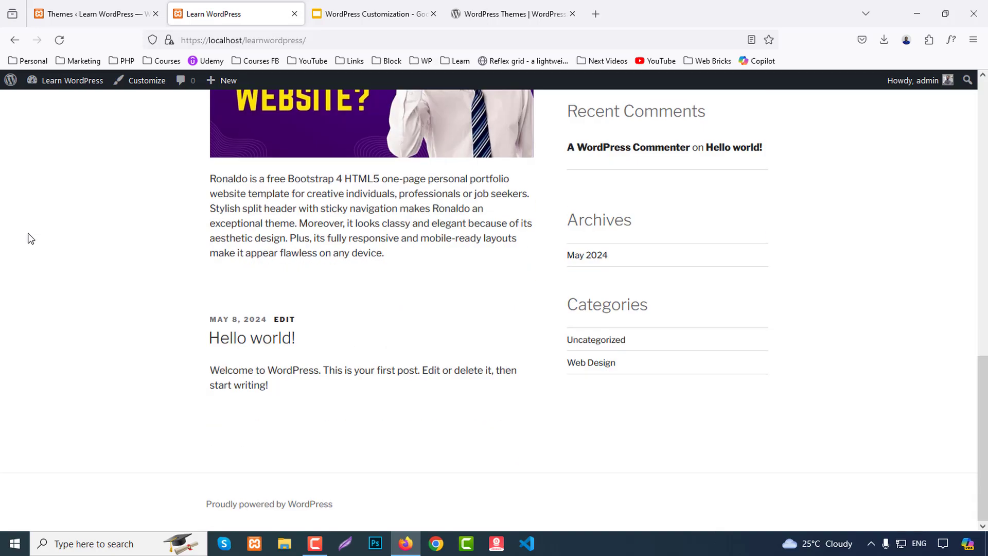
{"action": "scroll", "coordinate": [27, 233], "scroll_direction": "up", "scroll_amount": 15}
Step: Open the site's Widgets management page and look through its widget areas
{"action": "left_click", "coordinate": [67, 14]}
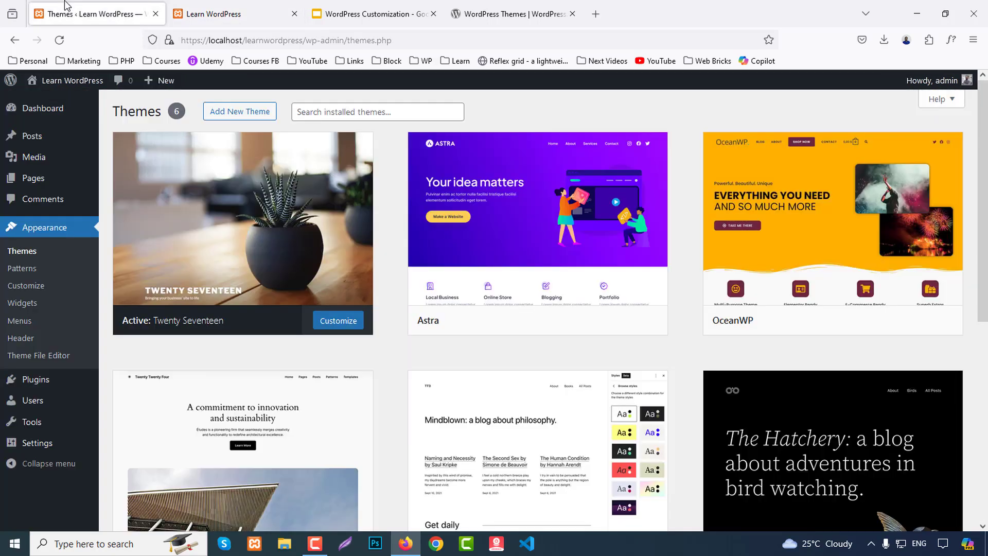
{"action": "left_click", "coordinate": [24, 307]}
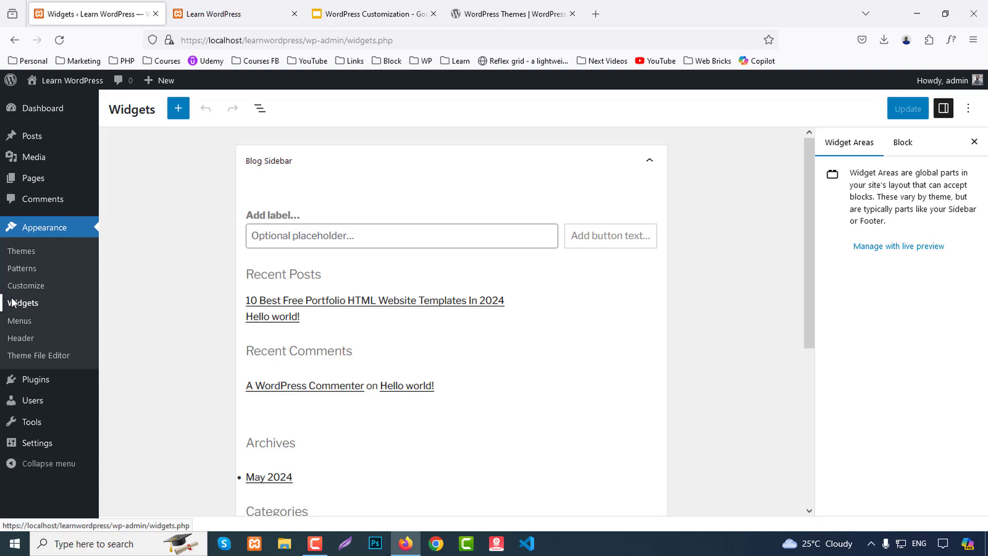
{"action": "scroll", "coordinate": [137, 278], "scroll_direction": "down", "scroll_amount": 5}
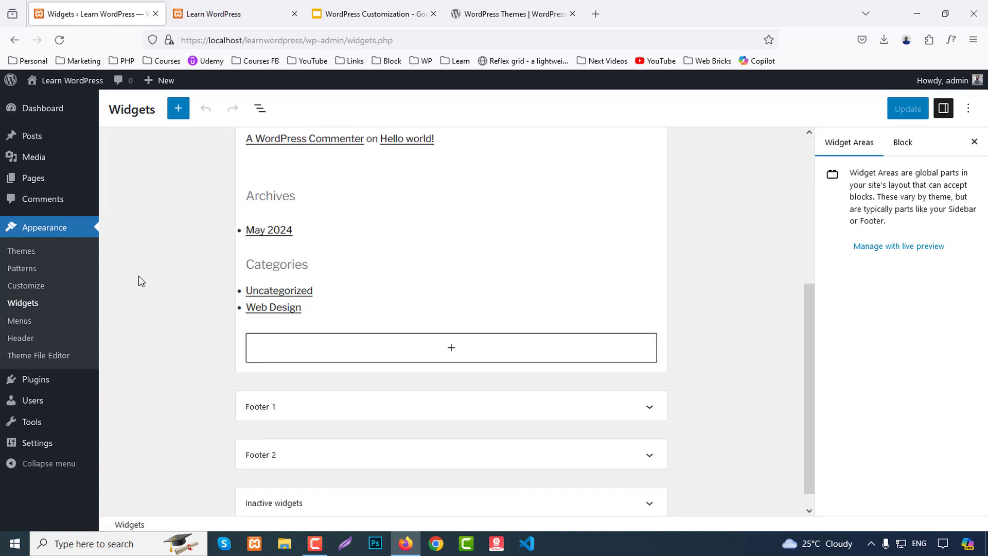
{"action": "scroll", "coordinate": [149, 284], "scroll_direction": "up", "scroll_amount": 5}
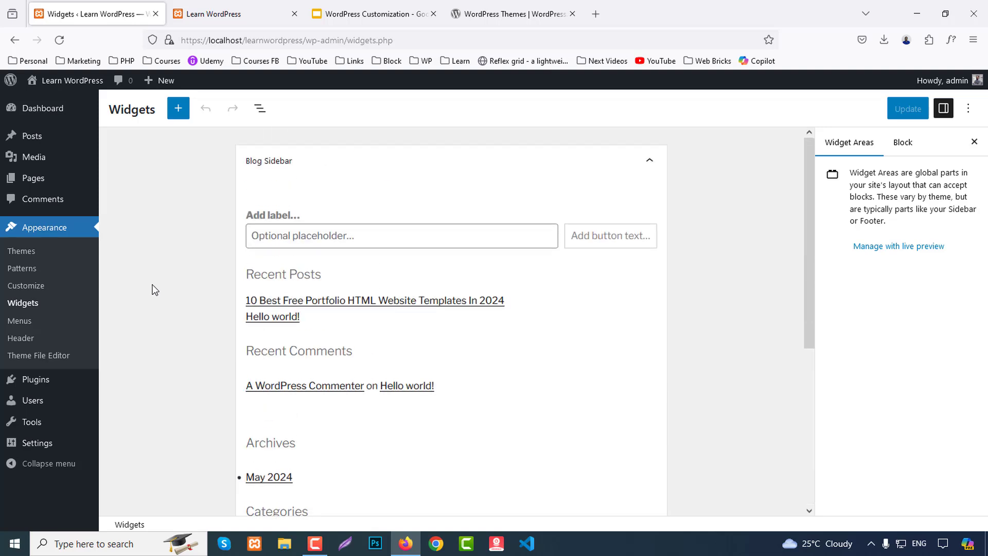
Step: Examine the homepage sidebar's search, recent posts, recent comments, archives and categories widgets
{"action": "left_click", "coordinate": [208, 4]}
{"action": "scroll", "coordinate": [771, 350], "scroll_direction": "down", "scroll_amount": 6}
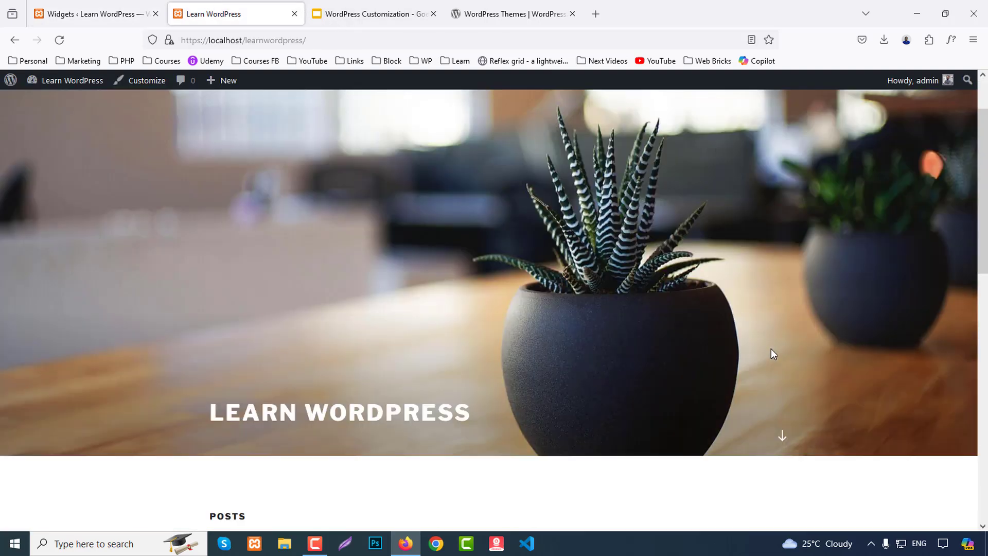
{"action": "scroll", "coordinate": [771, 349], "scroll_direction": "down", "scroll_amount": 2}
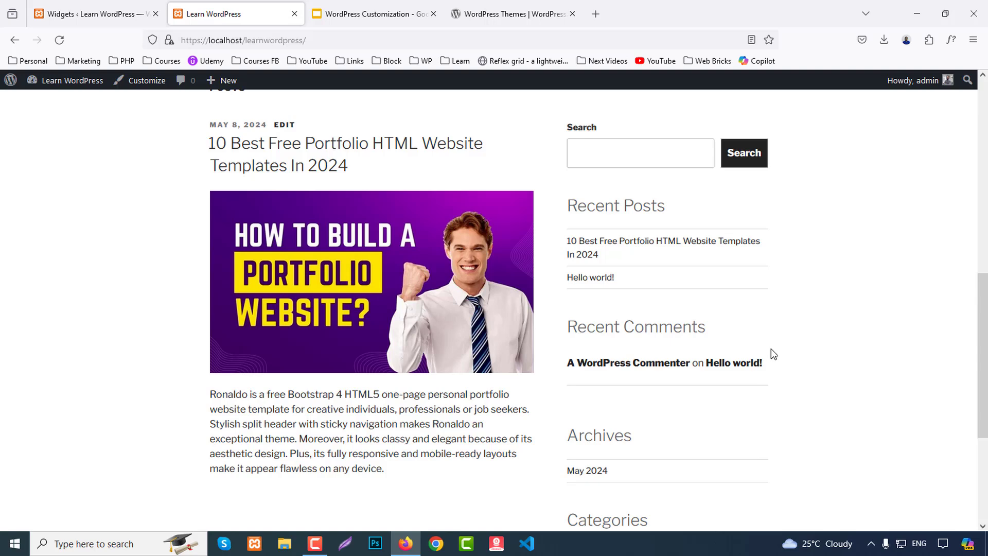
{"action": "scroll", "coordinate": [778, 344], "scroll_direction": "up", "scroll_amount": 2}
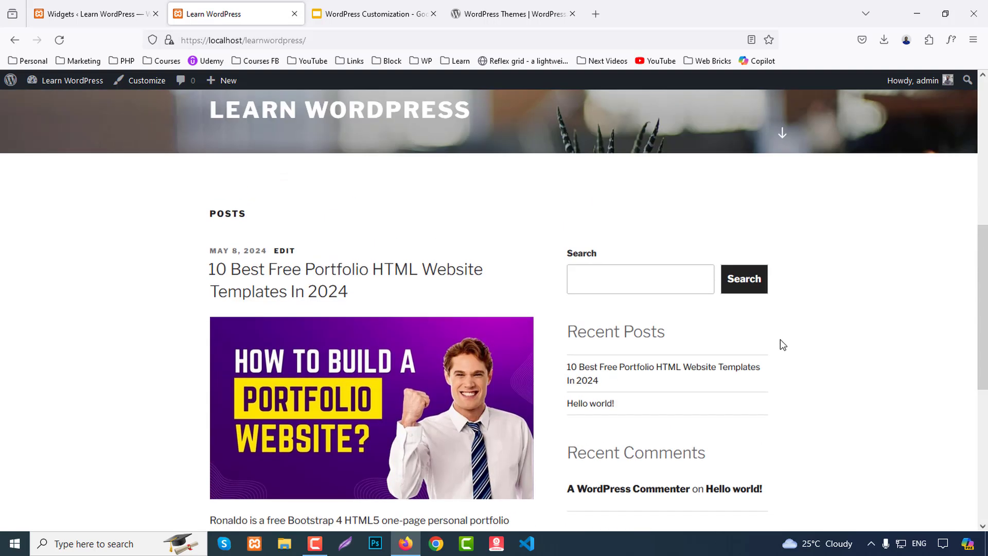
{"action": "scroll", "coordinate": [778, 344], "scroll_direction": "down", "scroll_amount": 1}
{"action": "scroll", "coordinate": [661, 199], "scroll_direction": "down", "scroll_amount": 1}
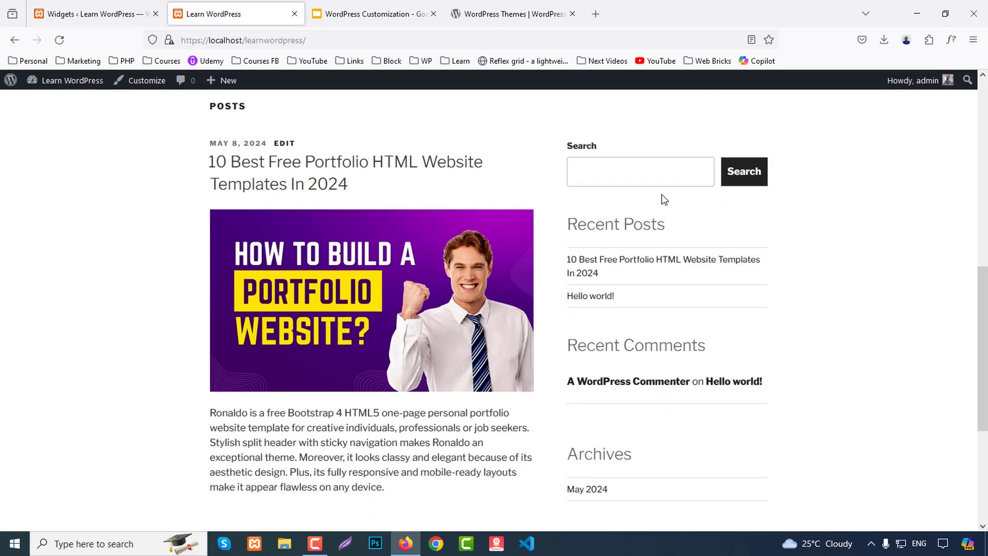
{"action": "scroll", "coordinate": [723, 276], "scroll_direction": "down", "scroll_amount": 2}
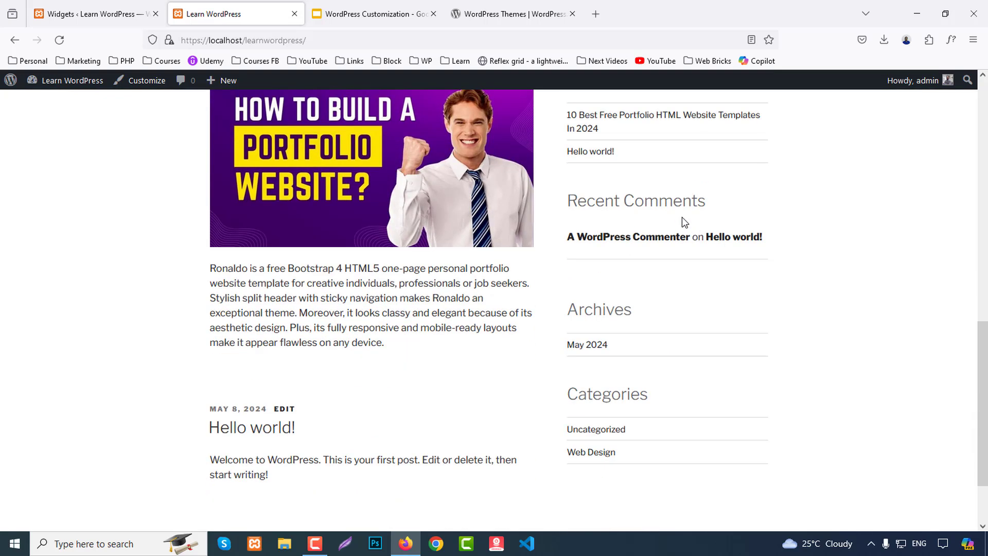
{"action": "scroll", "coordinate": [680, 290], "scroll_direction": "down", "scroll_amount": 1}
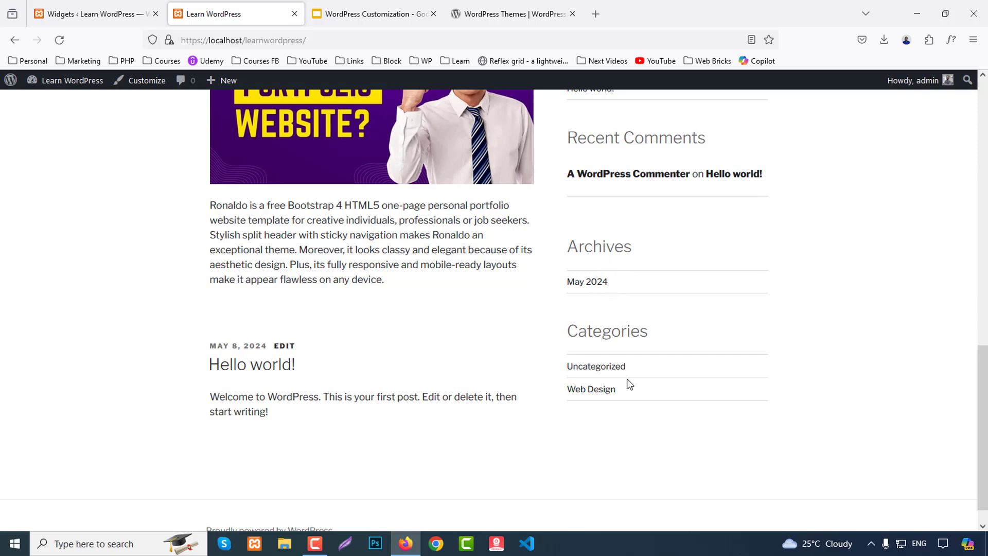
{"action": "scroll", "coordinate": [629, 385], "scroll_direction": "down", "scroll_amount": 1}
{"action": "scroll", "coordinate": [639, 389], "scroll_direction": "up", "scroll_amount": 15}
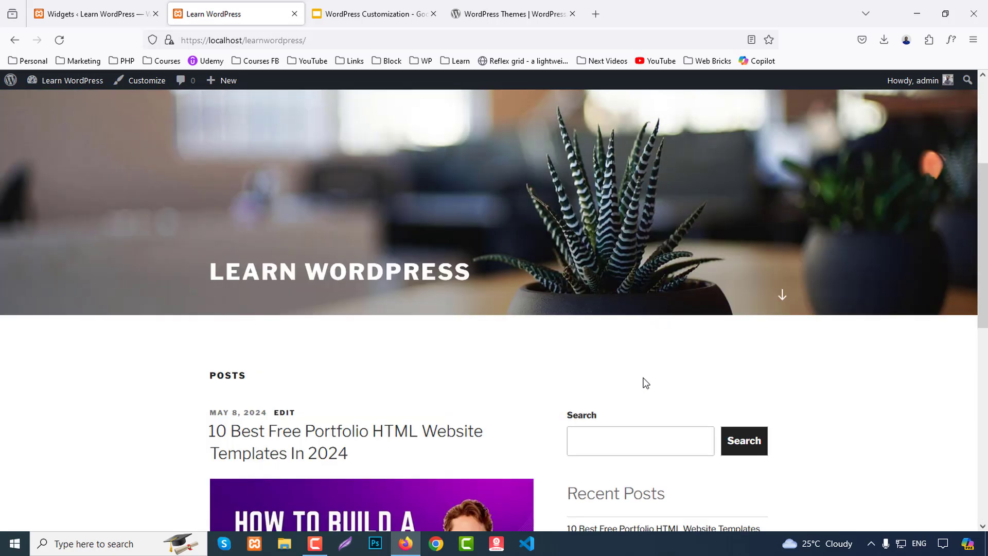
{"action": "scroll", "coordinate": [643, 381], "scroll_direction": "down", "scroll_amount": 8}
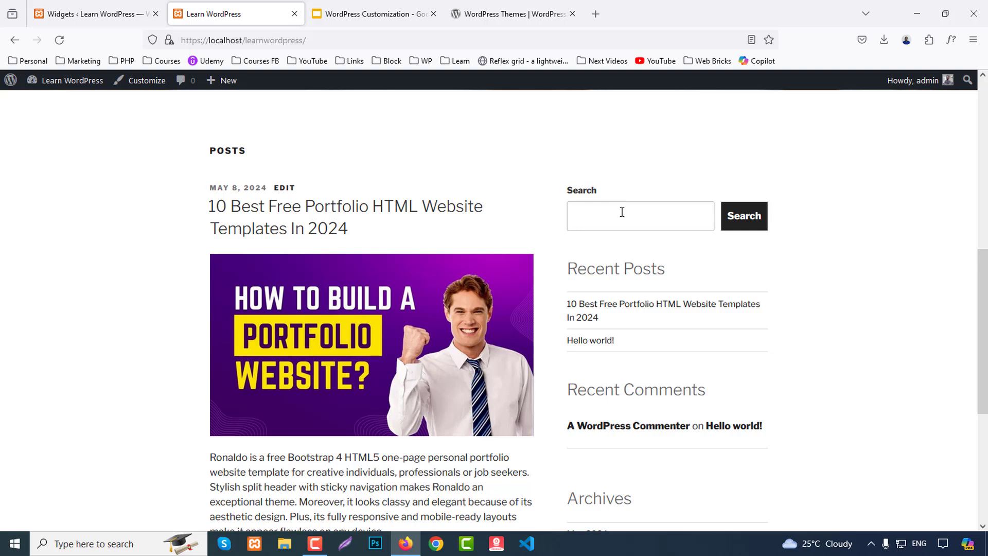
Step: Collapse the Blog Sidebar area to view all widget areas, and check the footer on the homepage
{"action": "left_click", "coordinate": [77, 14]}
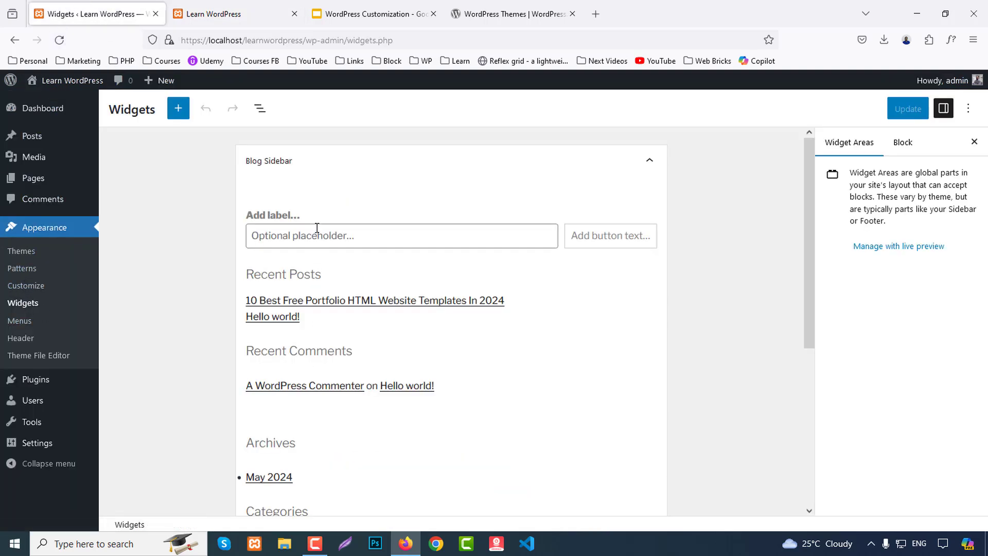
{"action": "left_click", "coordinate": [387, 165]}
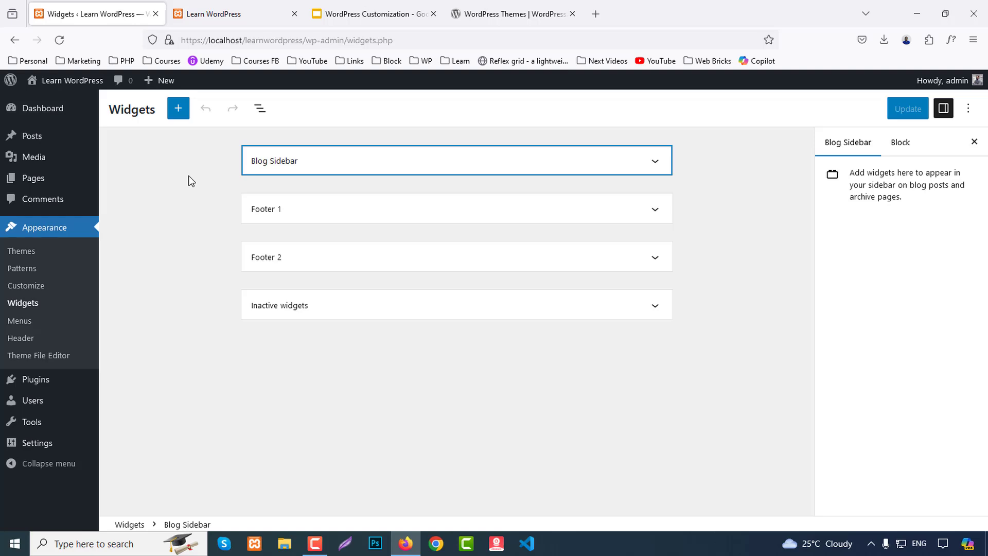
{"action": "left_click", "coordinate": [265, 7]}
{"action": "scroll", "coordinate": [308, 476], "scroll_direction": "down", "scroll_amount": 3}
{"action": "scroll", "coordinate": [310, 480], "scroll_direction": "down", "scroll_amount": 3}
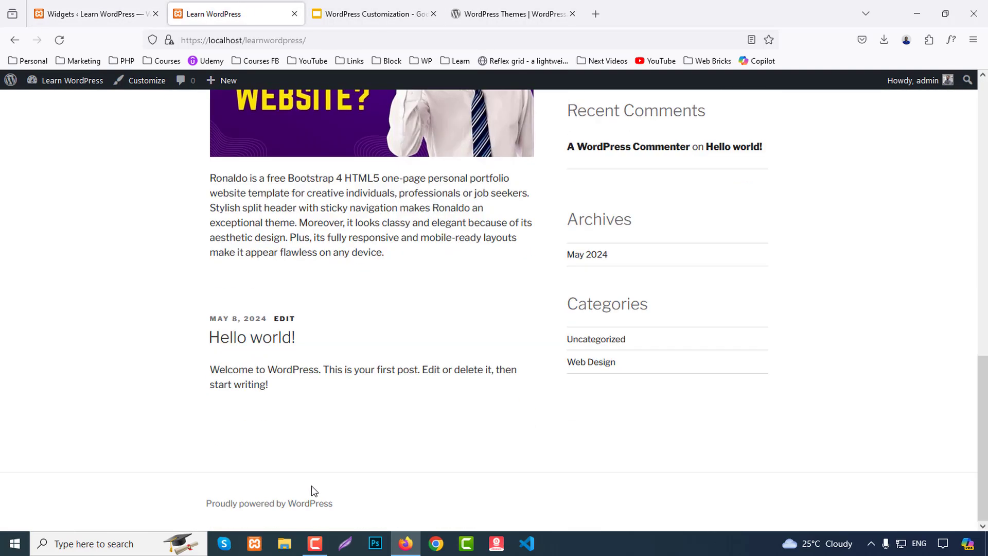
{"action": "left_click", "coordinate": [103, 11]}
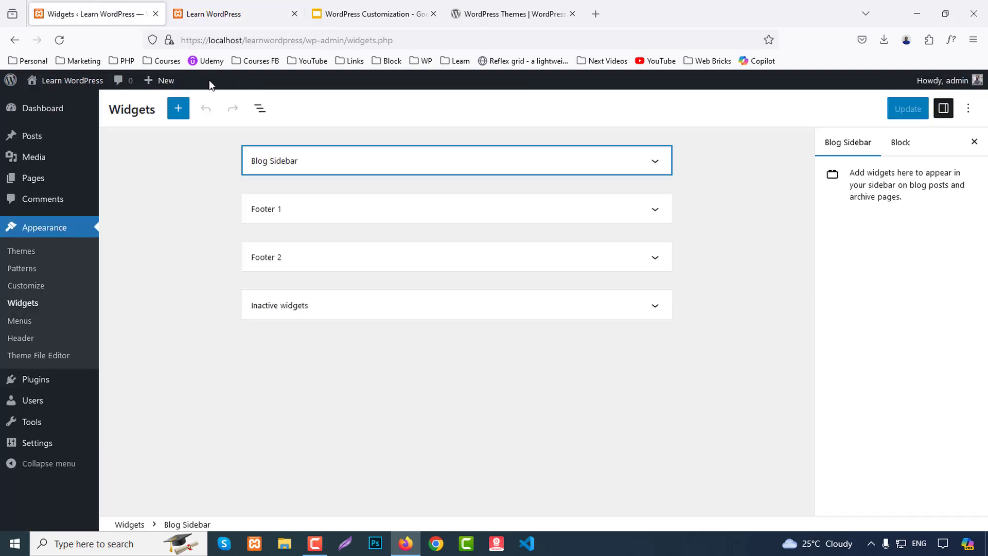
Step: Expand the Blog Sidebar, compare its Search block with the homepage, and delete that block
{"action": "left_click", "coordinate": [319, 161]}
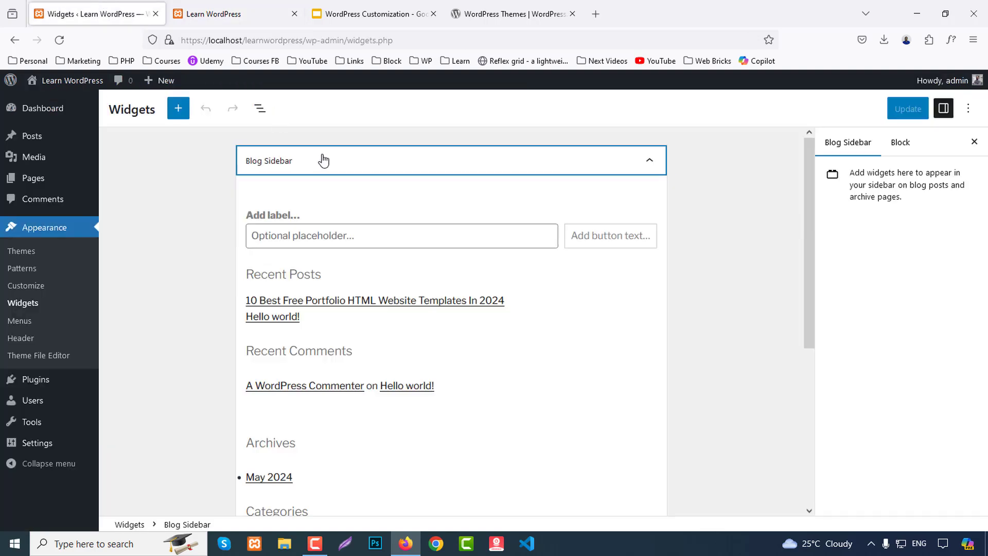
{"action": "left_click", "coordinate": [562, 239]}
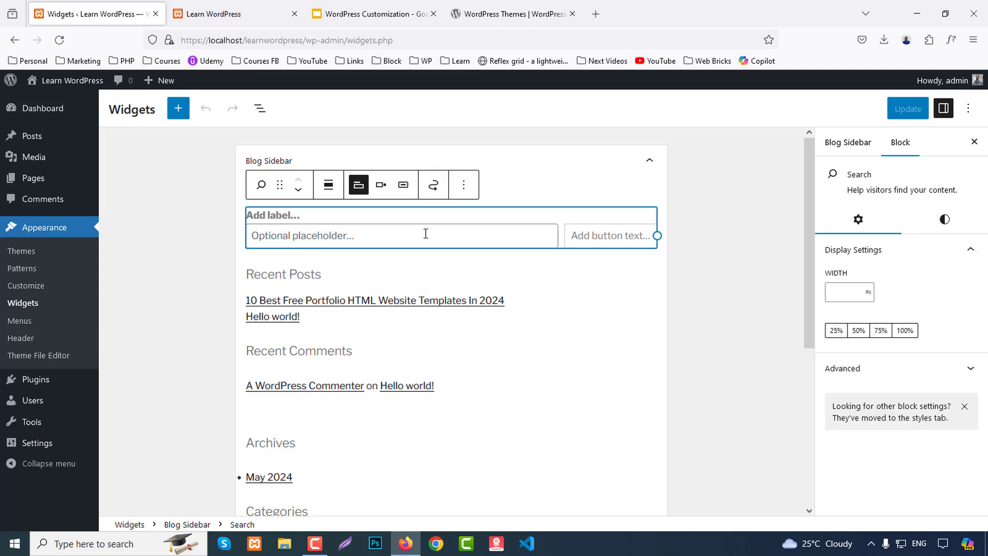
{"action": "left_click", "coordinate": [260, 12]}
{"action": "scroll", "coordinate": [703, 289], "scroll_direction": "up", "scroll_amount": 7}
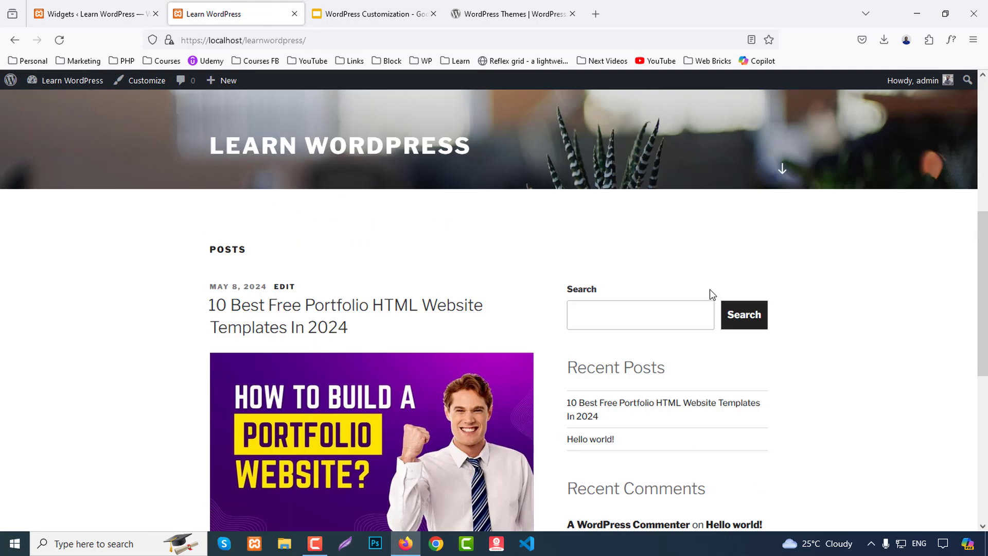
{"action": "left_click", "coordinate": [82, 4]}
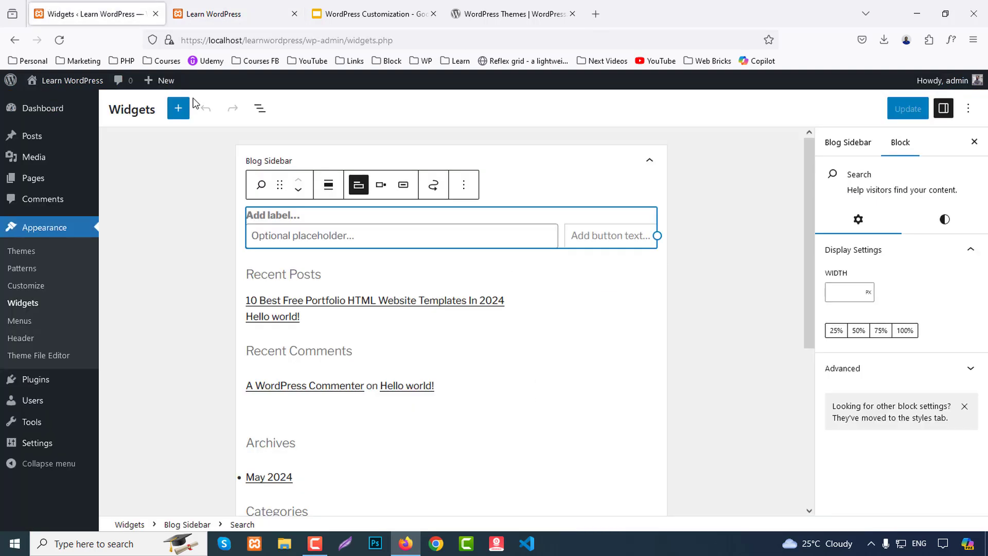
{"action": "left_click", "coordinate": [463, 193]}
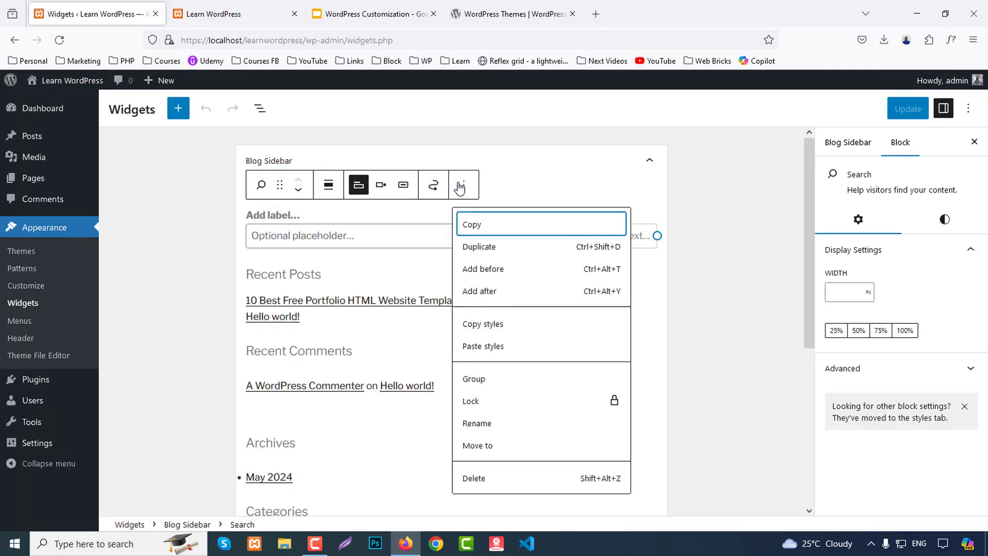
{"action": "left_click", "coordinate": [474, 478]}
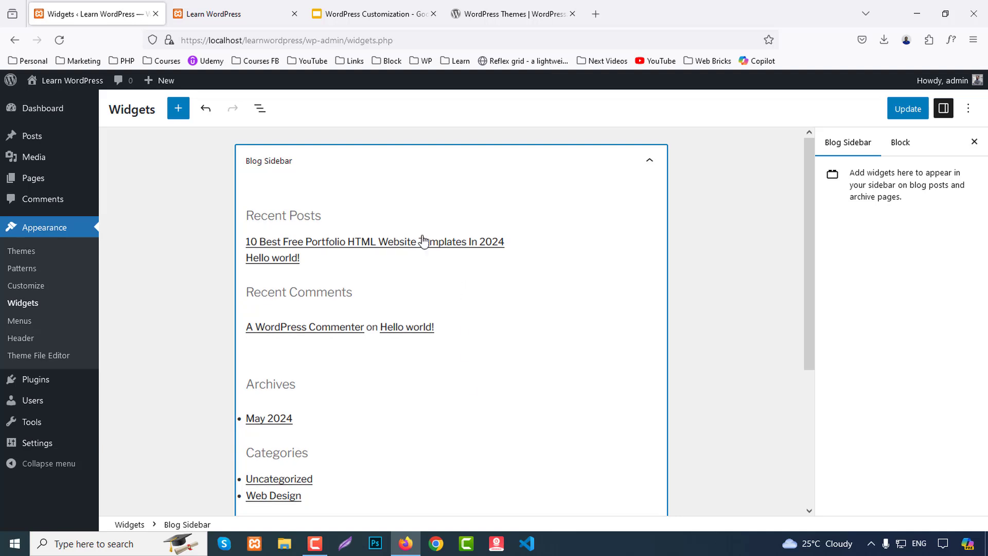
Step: Delete the Recent Posts widget from the Blog Sidebar, including its posts list, heading and enclosing group
{"action": "left_click", "coordinate": [404, 220]}
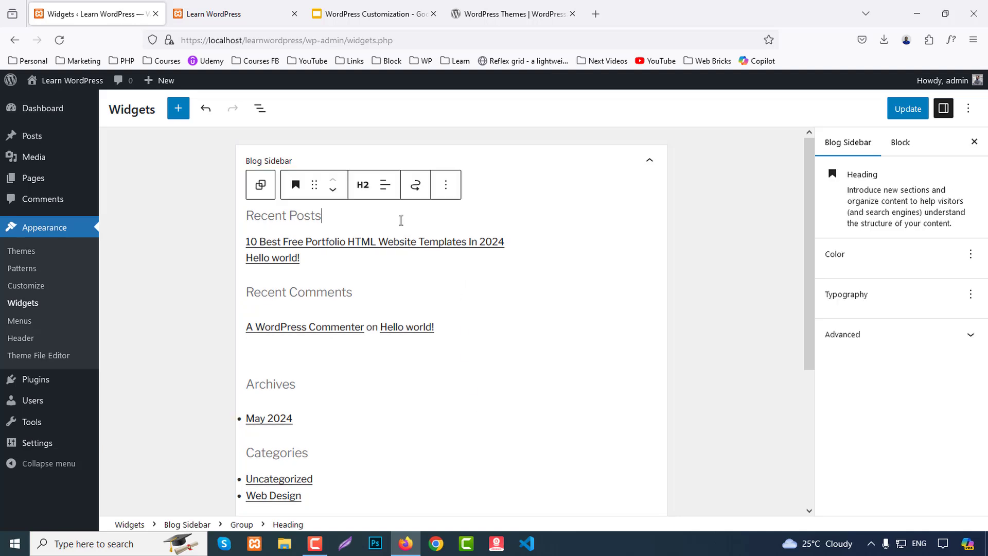
{"action": "left_click", "coordinate": [527, 235]}
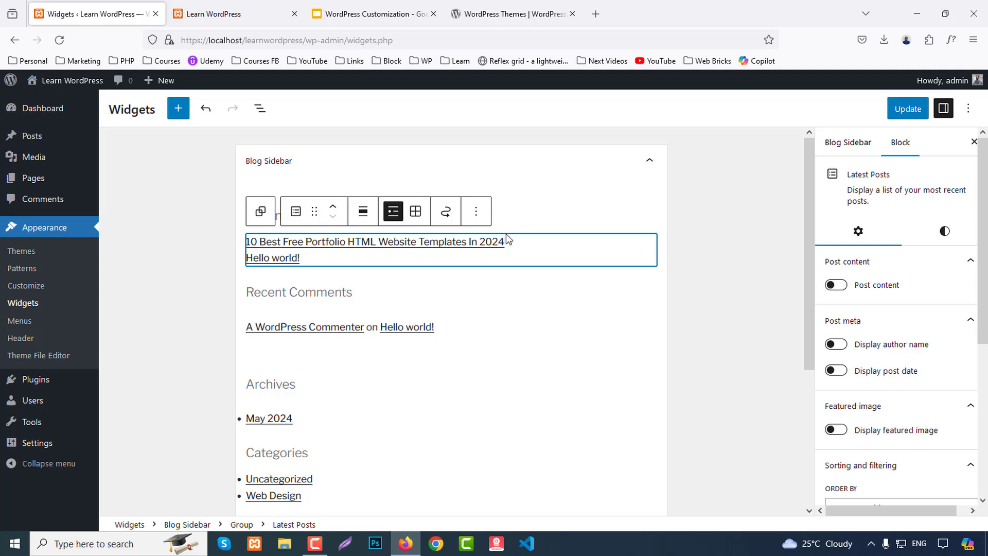
{"action": "left_click", "coordinate": [477, 215]}
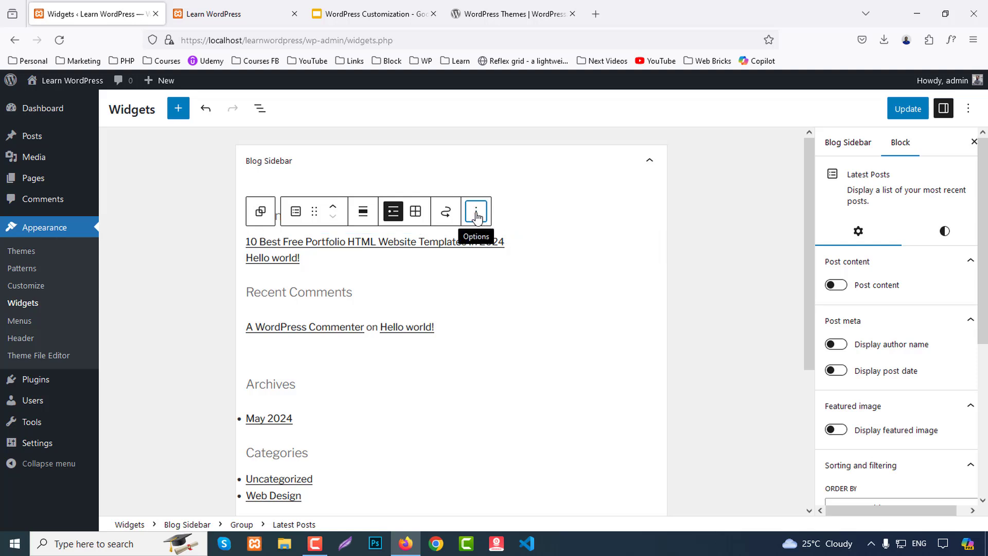
{"action": "left_click", "coordinate": [498, 507]}
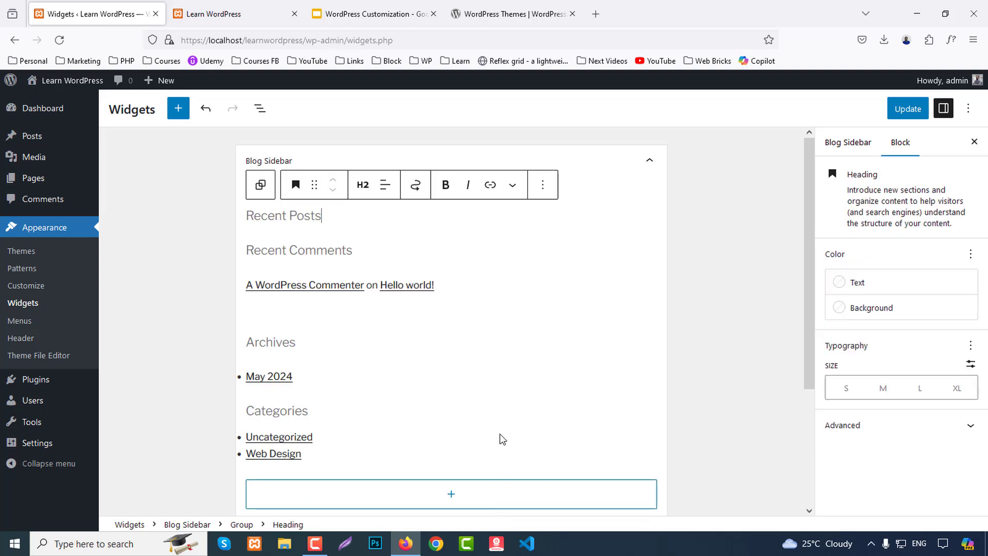
{"action": "left_click", "coordinate": [543, 185]}
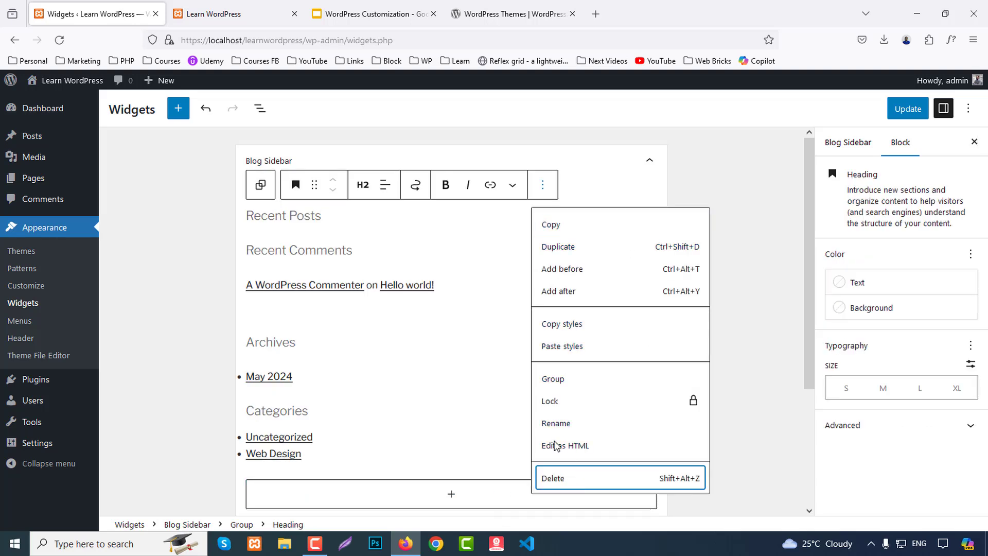
{"action": "left_click", "coordinate": [554, 478]}
{"action": "left_click", "coordinate": [359, 184]}
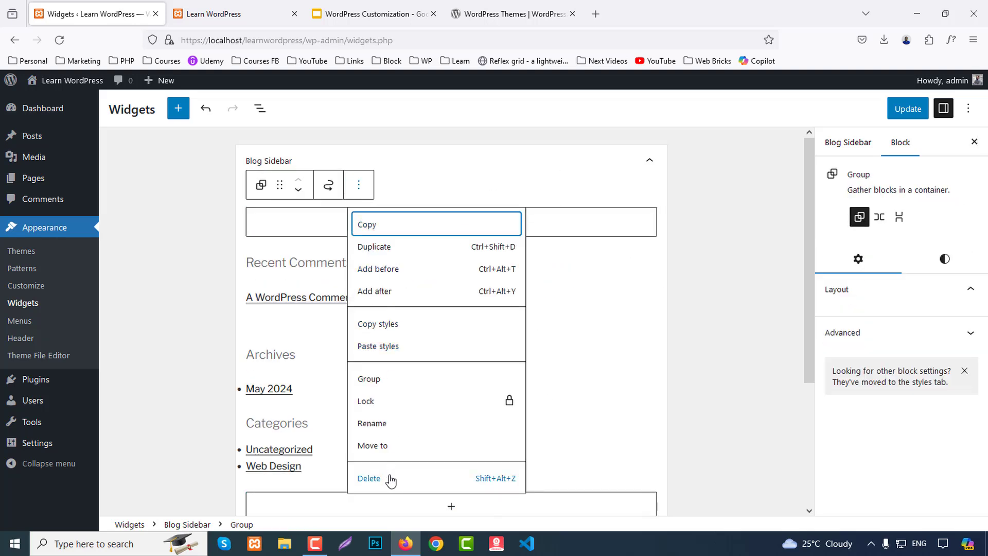
{"action": "left_click", "coordinate": [391, 481]}
Step: Delete the Recent Comments widget from the Blog Sidebar, including its comments list, heading and enclosing group
{"action": "left_click", "coordinate": [381, 240]}
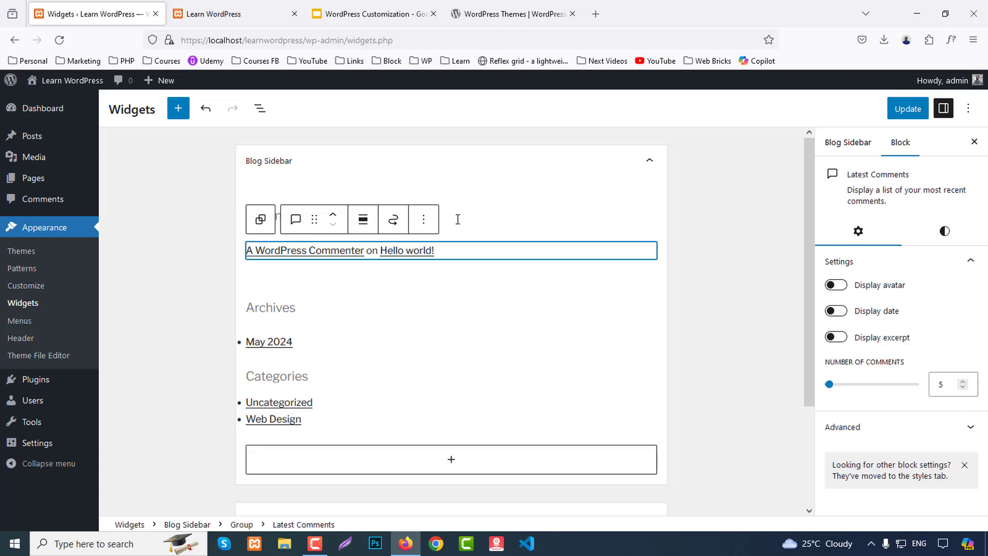
{"action": "left_click", "coordinate": [423, 219]}
{"action": "left_click", "coordinate": [438, 512]}
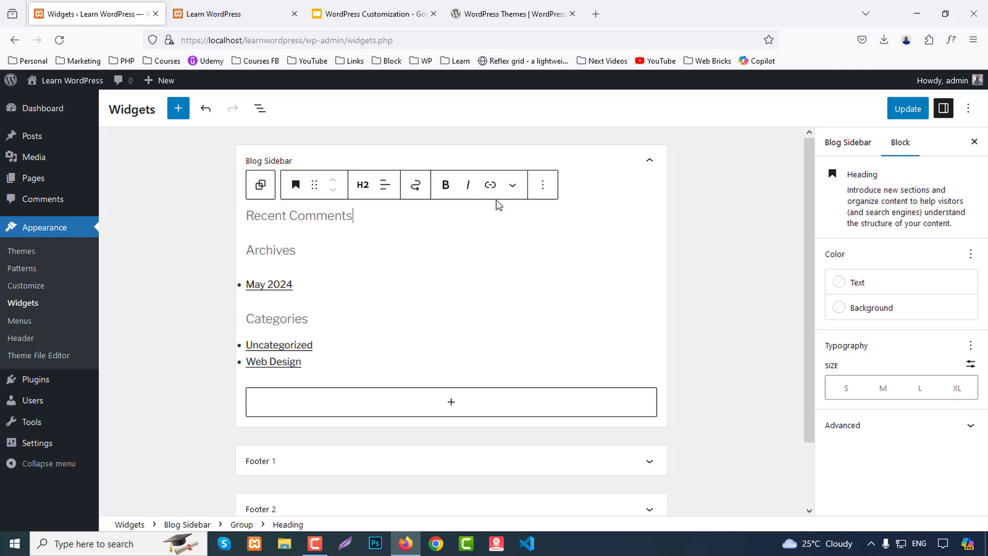
{"action": "left_click", "coordinate": [542, 184]}
{"action": "left_click", "coordinate": [552, 477]}
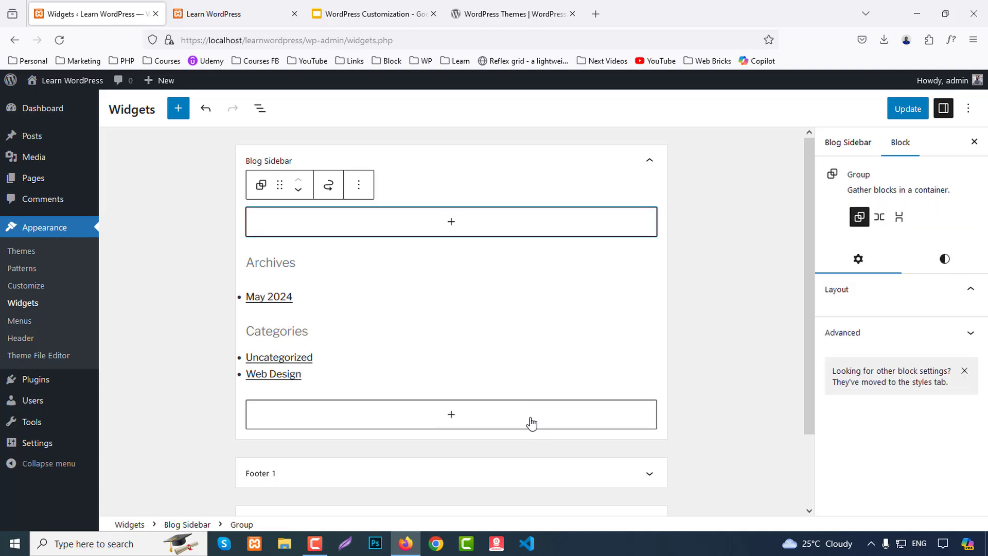
{"action": "left_click", "coordinate": [359, 184]}
{"action": "left_click", "coordinate": [410, 482]}
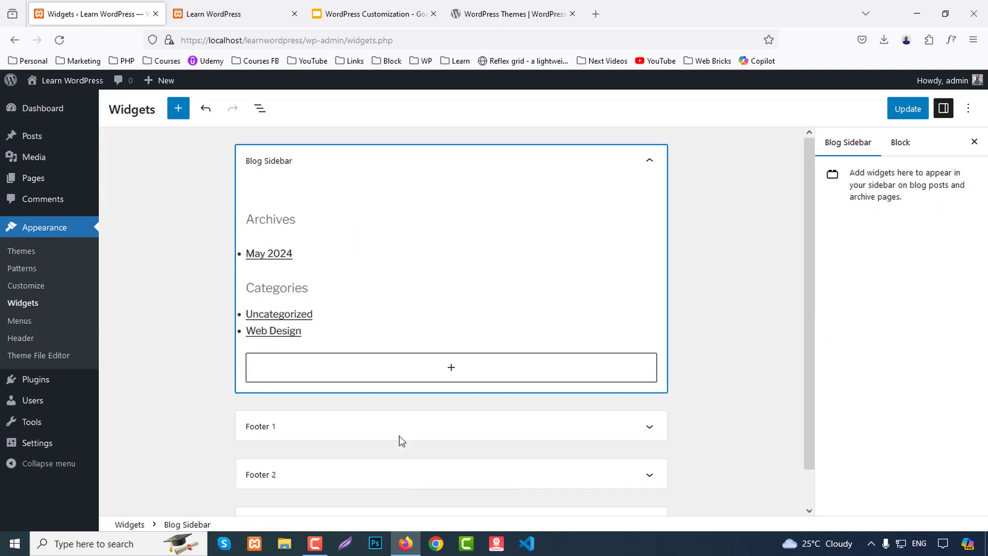
Step: Delete the Archives widget from the Blog Sidebar, including its heading and the enclosing group with the archives list
{"action": "left_click", "coordinate": [337, 210]}
{"action": "left_click", "coordinate": [542, 184]}
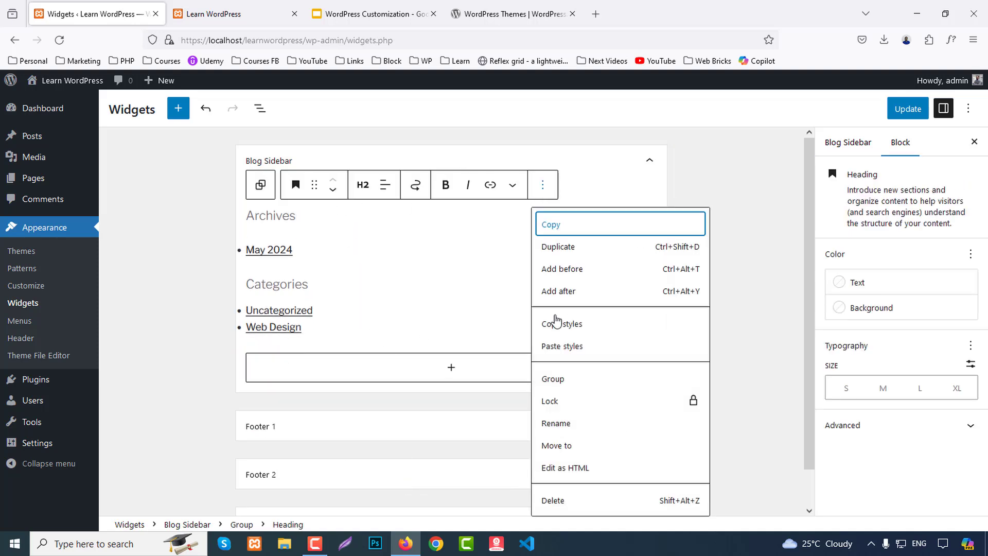
{"action": "left_click", "coordinate": [568, 509]}
{"action": "left_click", "coordinate": [359, 185]}
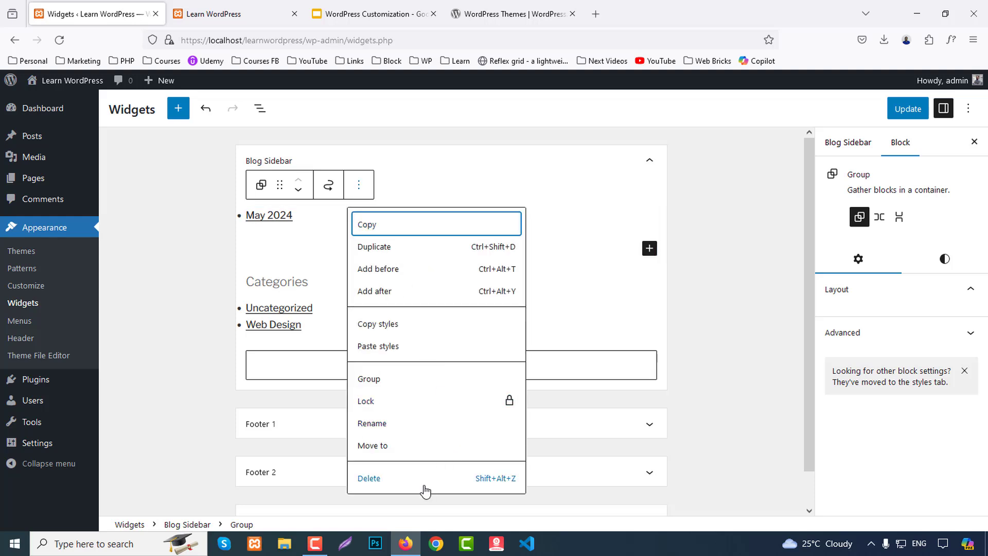
{"action": "left_click", "coordinate": [424, 486]}
Step: Delete the Categories widget from the Blog Sidebar, including its categories list, heading and enclosing group
{"action": "left_click", "coordinate": [417, 263]}
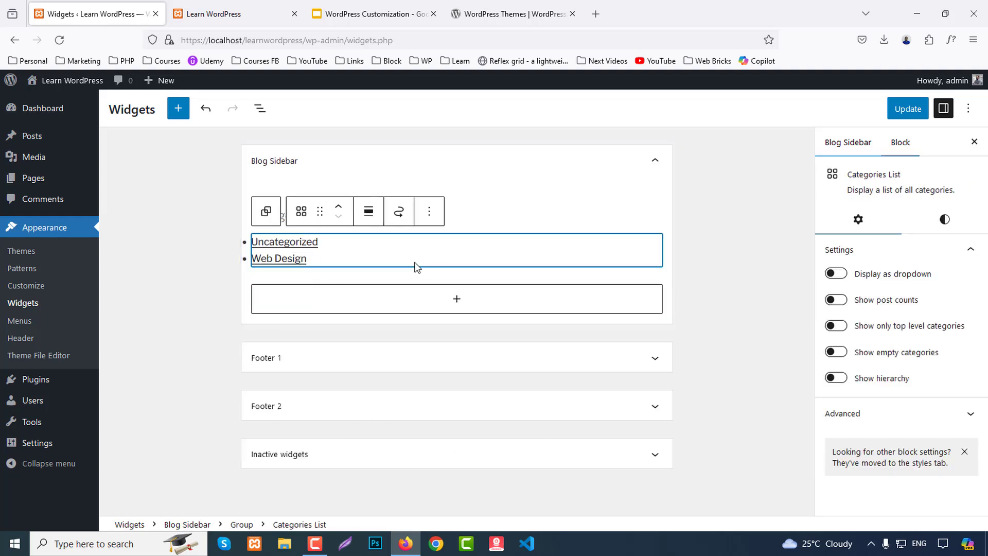
{"action": "left_click", "coordinate": [429, 211]}
{"action": "left_click", "coordinate": [453, 504]}
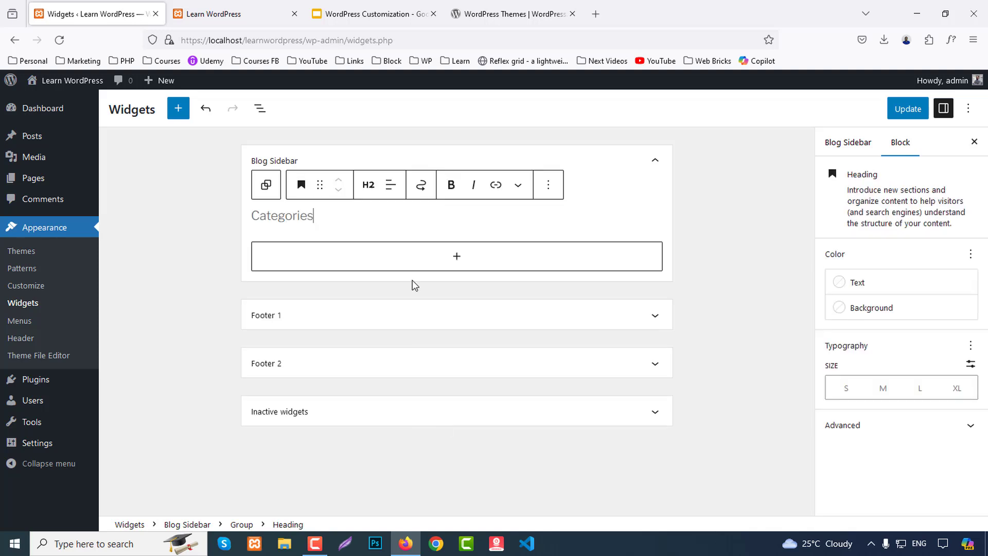
{"action": "left_click", "coordinate": [549, 187]}
{"action": "left_click", "coordinate": [562, 480]}
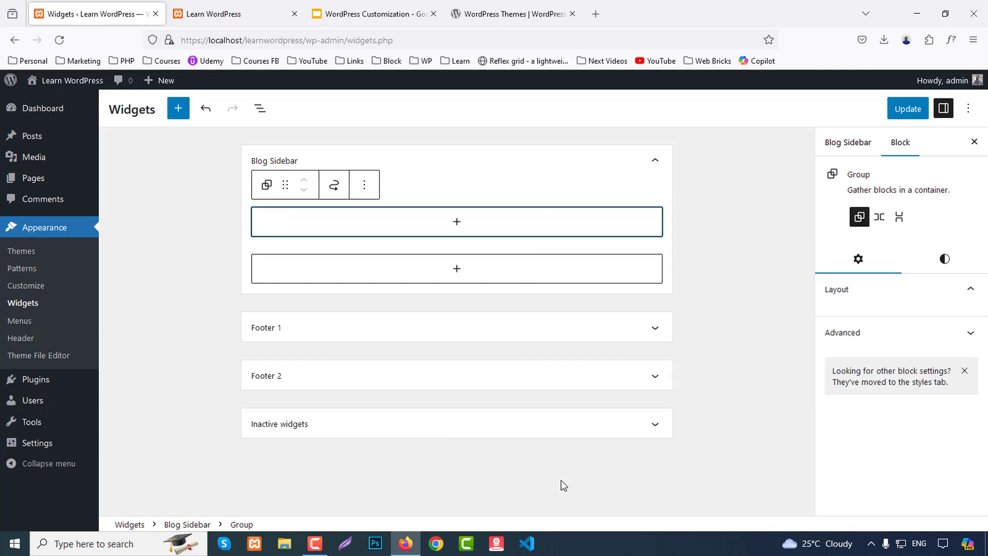
{"action": "left_click", "coordinate": [366, 187]}
{"action": "left_click", "coordinate": [415, 451]}
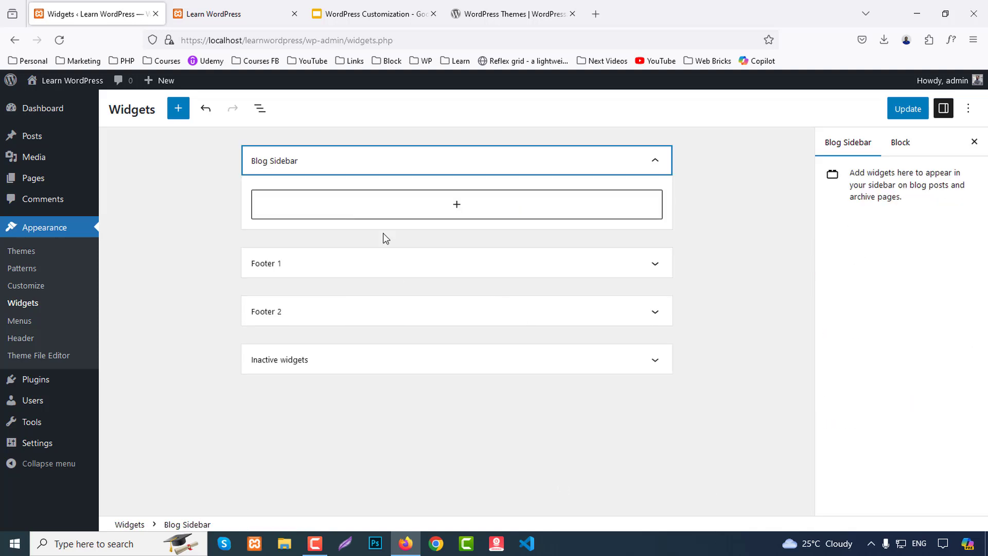
Step: Deselect the Blog Sidebar area and save the widget changes
{"action": "left_click", "coordinate": [420, 206]}
{"action": "left_click", "coordinate": [158, 224]}
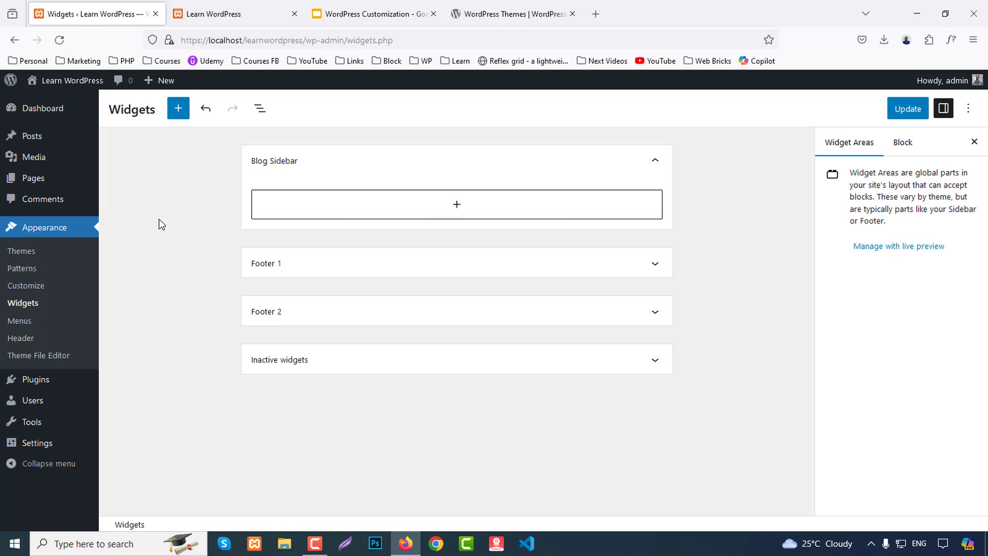
{"action": "left_click", "coordinate": [904, 114]}
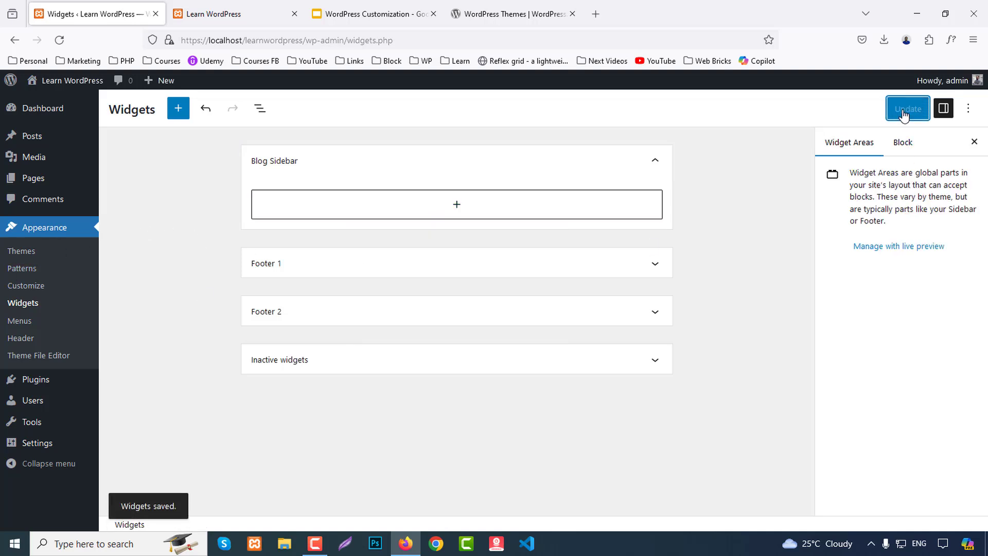
Step: Reload the homepage and check the area beside the posts where the sidebar widgets were
{"action": "left_click", "coordinate": [216, 14]}
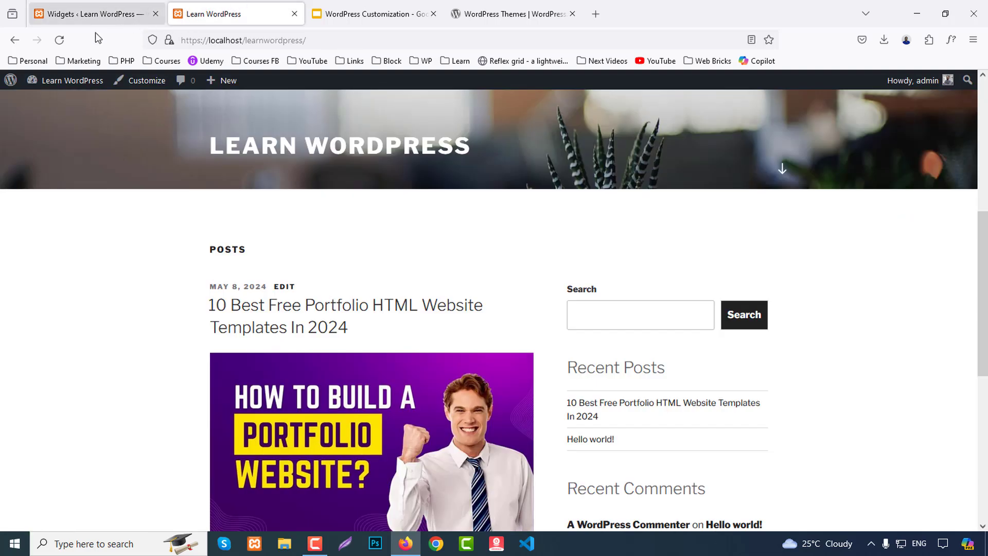
{"action": "left_click", "coordinate": [60, 39]}
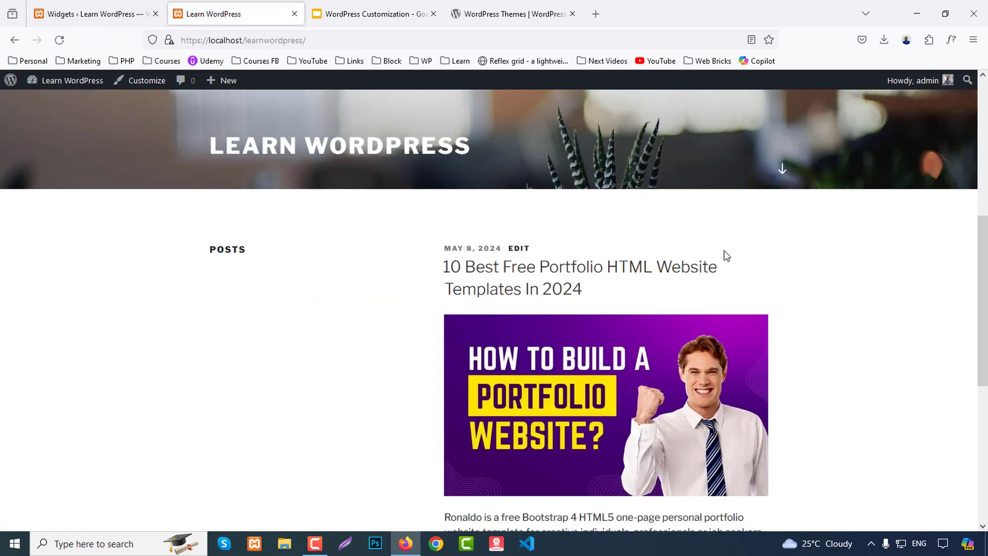
{"action": "scroll", "coordinate": [776, 312], "scroll_direction": "down", "scroll_amount": 2}
{"action": "scroll", "coordinate": [772, 311], "scroll_direction": "down", "scroll_amount": 3}
{"action": "scroll", "coordinate": [739, 307], "scroll_direction": "up", "scroll_amount": 10}
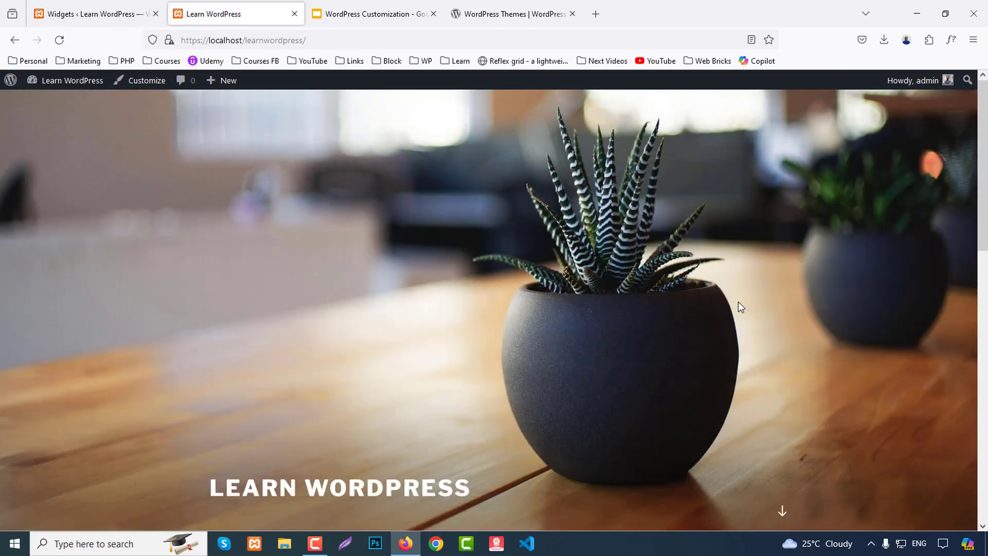
{"action": "scroll", "coordinate": [338, 179], "scroll_direction": "down", "scroll_amount": 5}
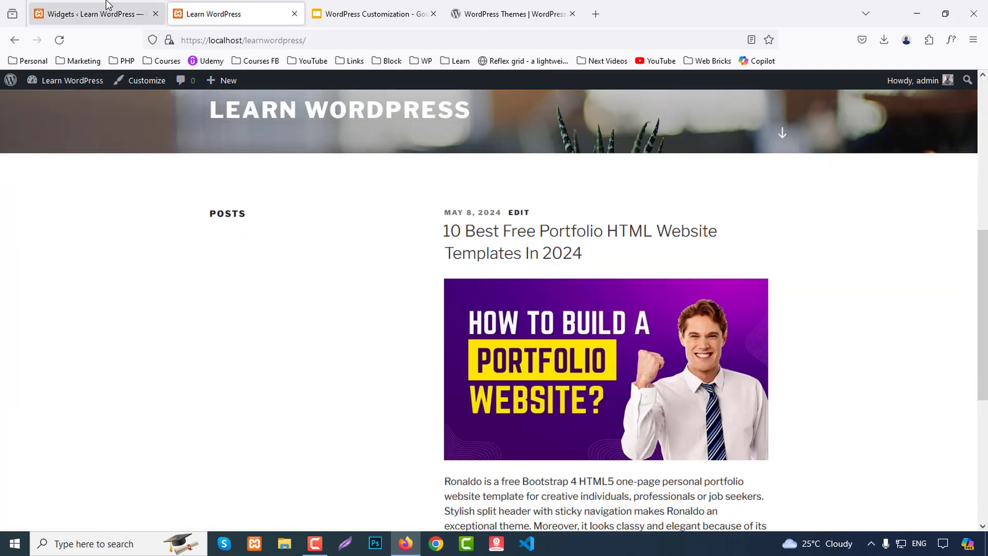
Step: Add a Calendar block to the Blog Sidebar from the full block library and save the widgets
{"action": "left_click", "coordinate": [93, 14]}
{"action": "left_click", "coordinate": [456, 206]}
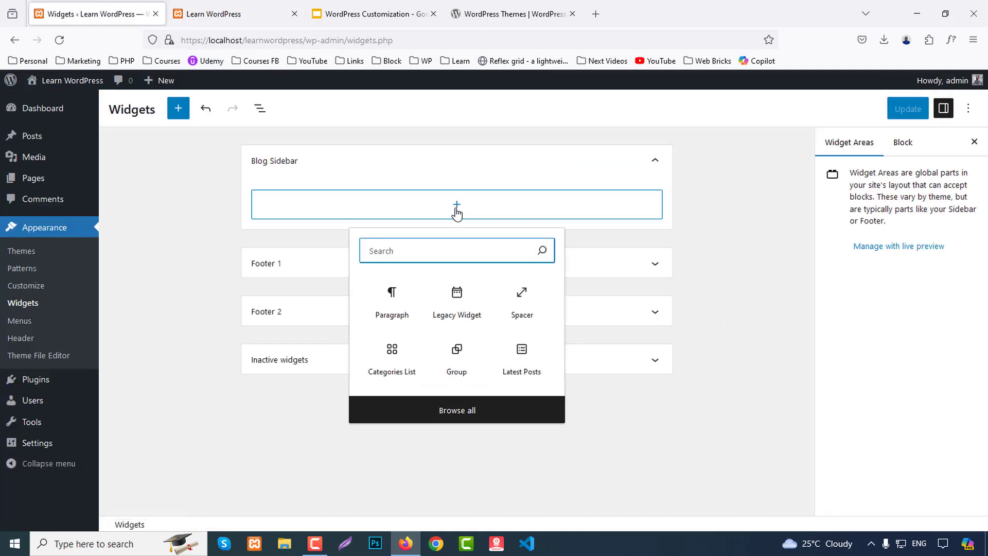
{"action": "left_click", "coordinate": [483, 419]}
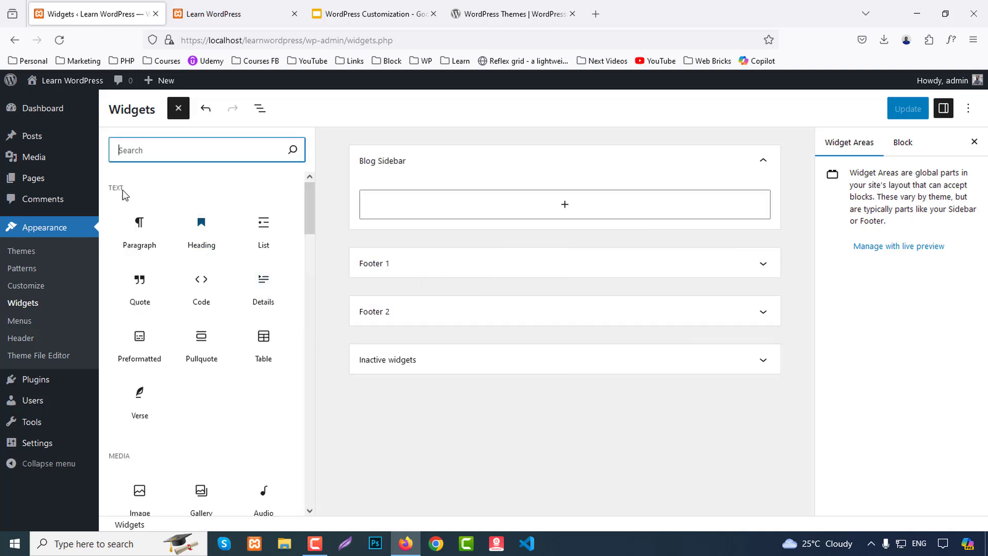
{"action": "scroll", "coordinate": [197, 268], "scroll_direction": "down", "scroll_amount": 3}
{"action": "scroll", "coordinate": [223, 323], "scroll_direction": "down", "scroll_amount": 8}
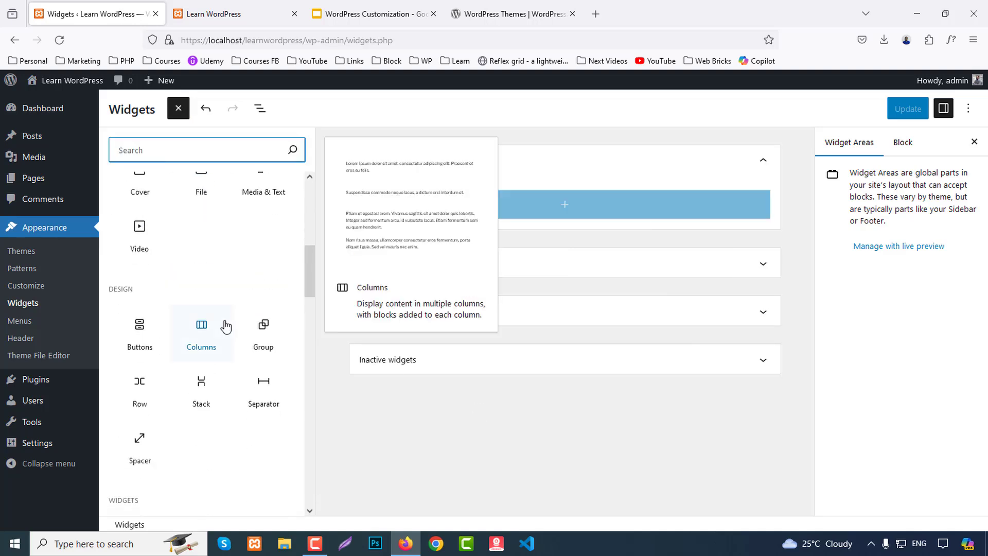
{"action": "scroll", "coordinate": [224, 324], "scroll_direction": "up", "scroll_amount": 2}
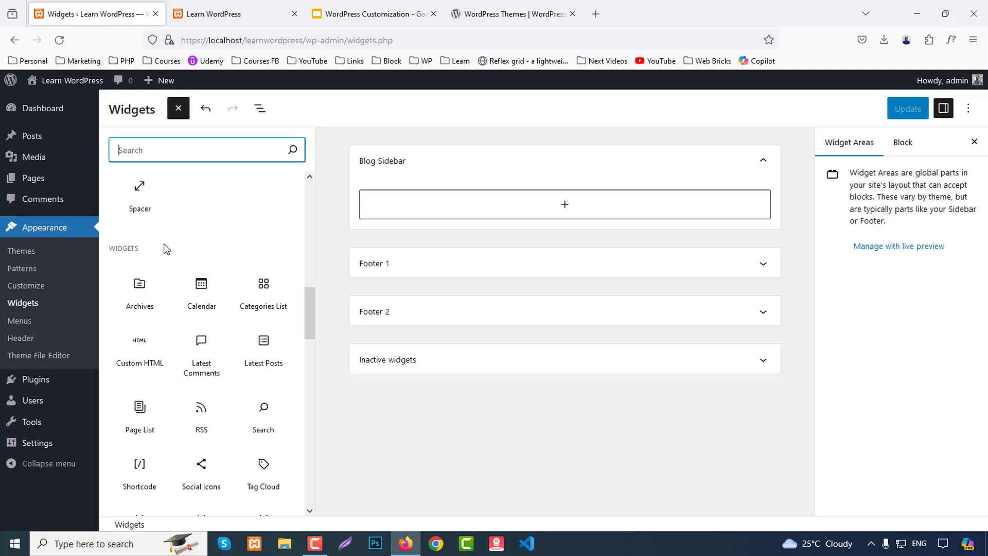
{"action": "left_click", "coordinate": [200, 288]}
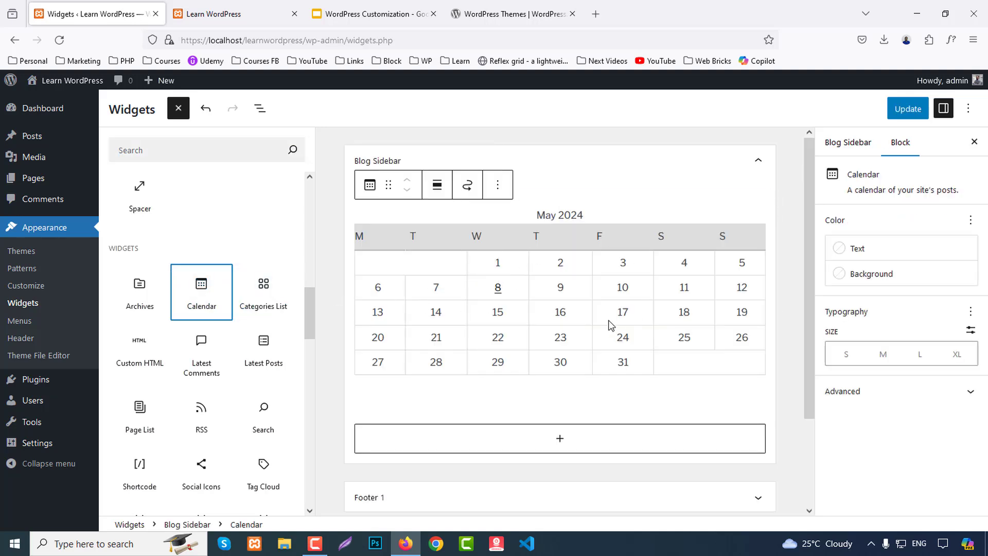
{"action": "left_click", "coordinate": [908, 110]}
Step: Reload the homepage, view the posts for May 8 through the sidebar calendar, and return to the homepage
{"action": "left_click", "coordinate": [226, 14]}
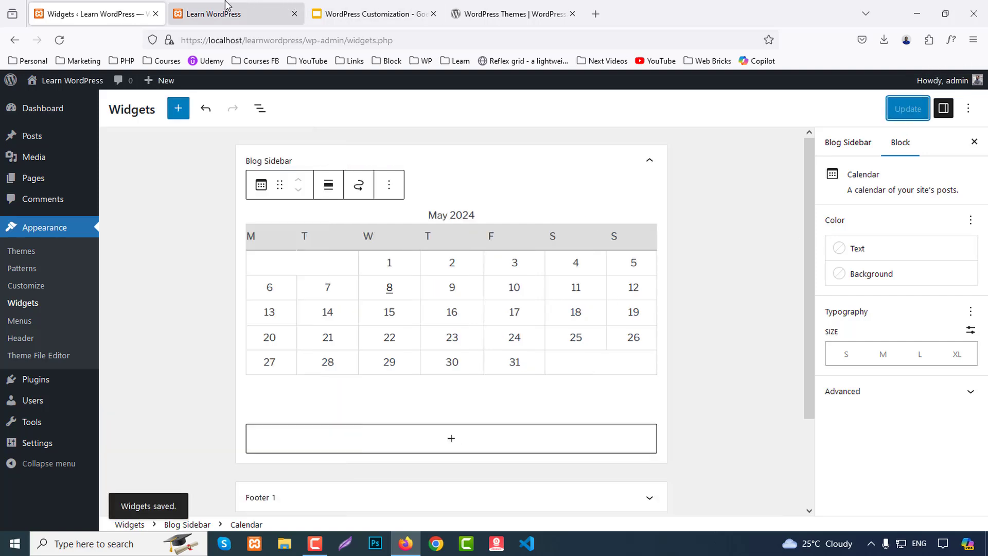
{"action": "left_click", "coordinate": [60, 40]}
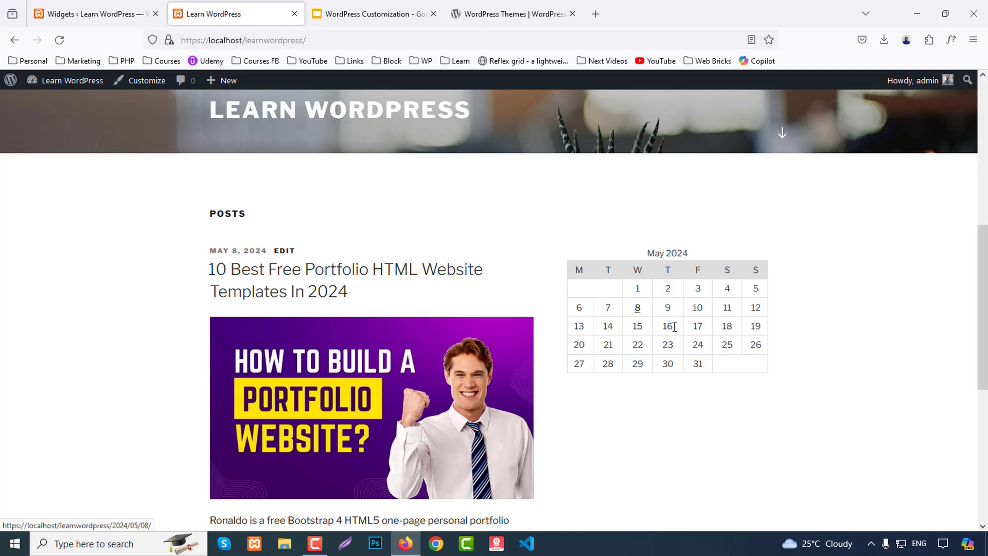
{"action": "left_click", "coordinate": [639, 308]}
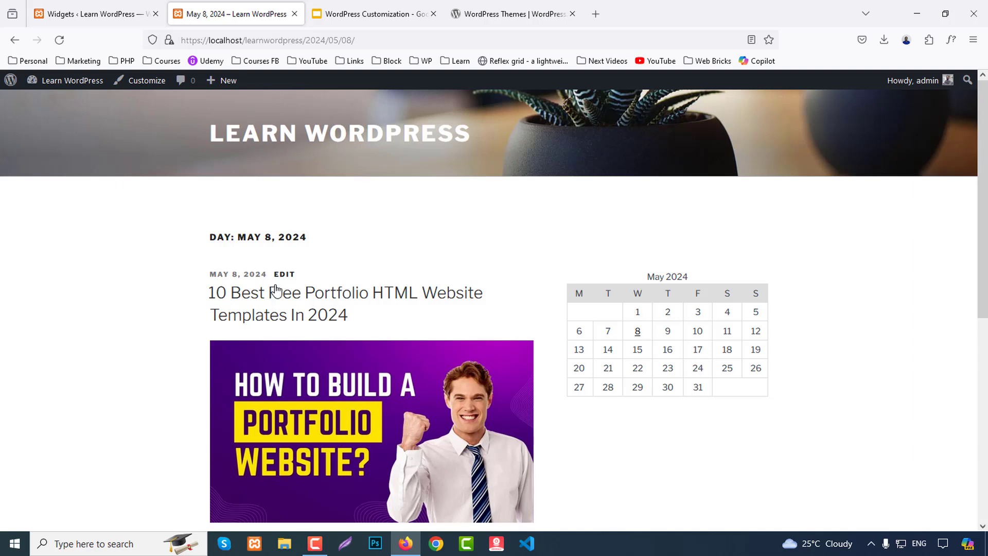
{"action": "scroll", "coordinate": [325, 421], "scroll_direction": "down", "scroll_amount": 5}
{"action": "scroll", "coordinate": [325, 421], "scroll_direction": "up", "scroll_amount": 6}
{"action": "left_click", "coordinate": [11, 39]}
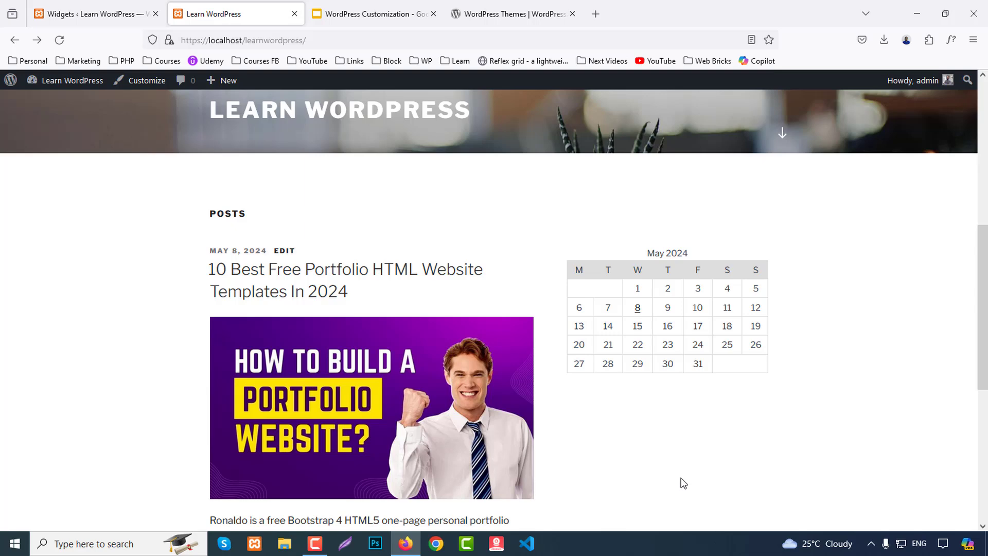
Step: Add a Page List block below the calendar in the Blog Sidebar and save the widgets
{"action": "left_click", "coordinate": [85, 11]}
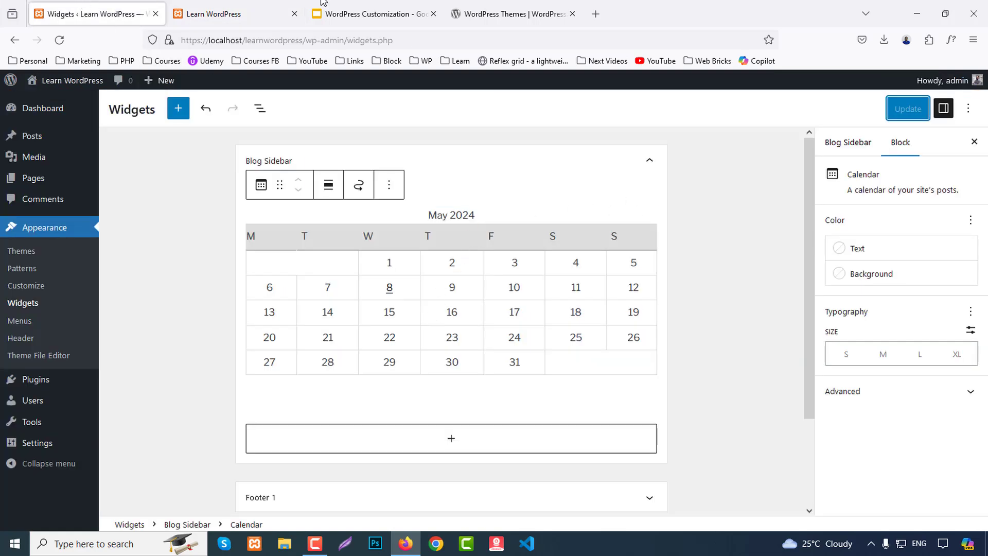
{"action": "scroll", "coordinate": [517, 304], "scroll_direction": "down", "scroll_amount": 2}
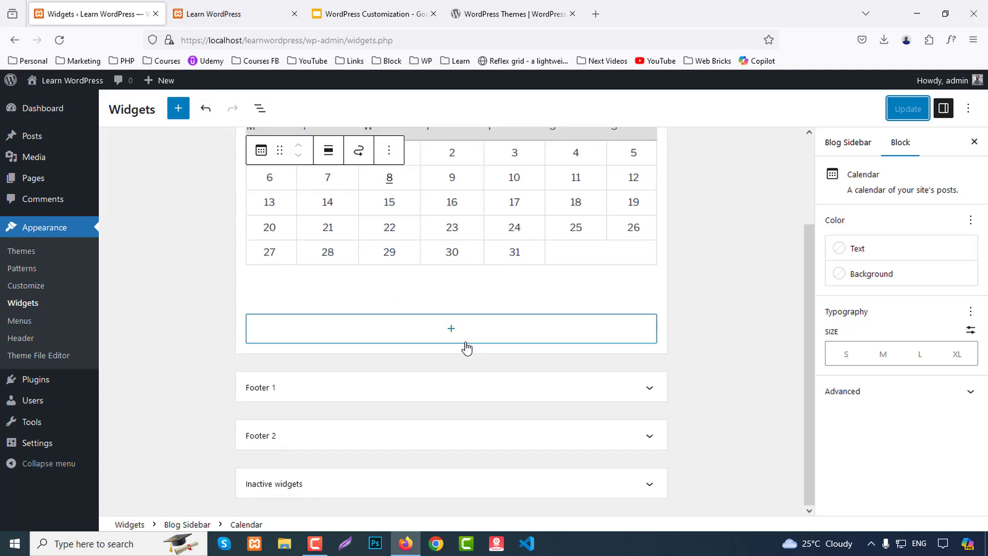
{"action": "left_click", "coordinate": [452, 330]}
{"action": "left_click", "coordinate": [472, 290]}
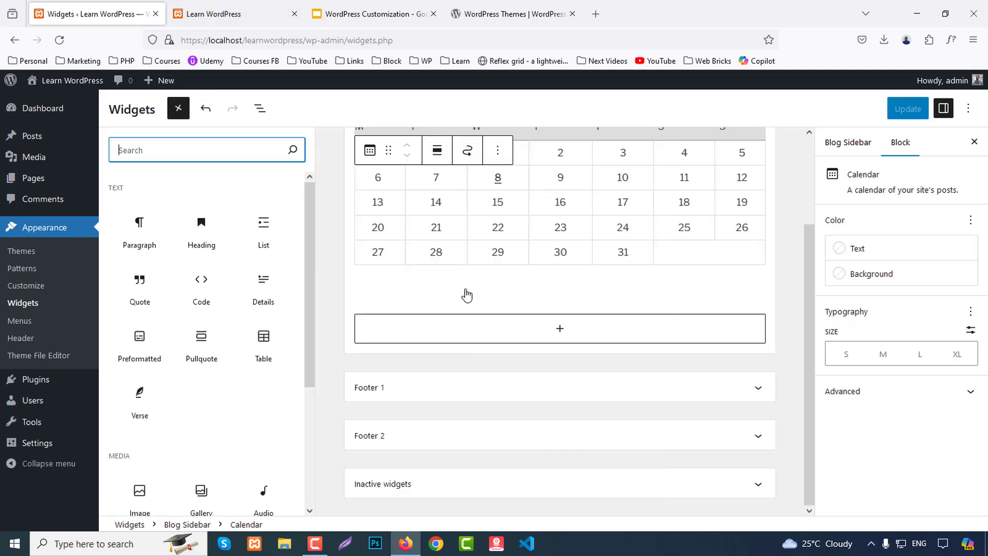
{"action": "scroll", "coordinate": [206, 335], "scroll_direction": "down", "scroll_amount": 6}
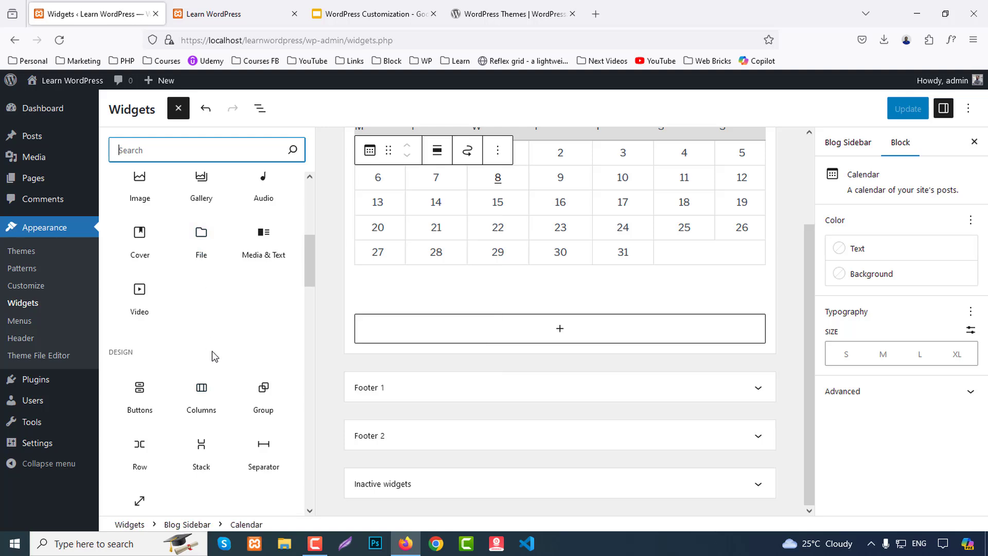
{"action": "scroll", "coordinate": [212, 351], "scroll_direction": "down", "scroll_amount": 4}
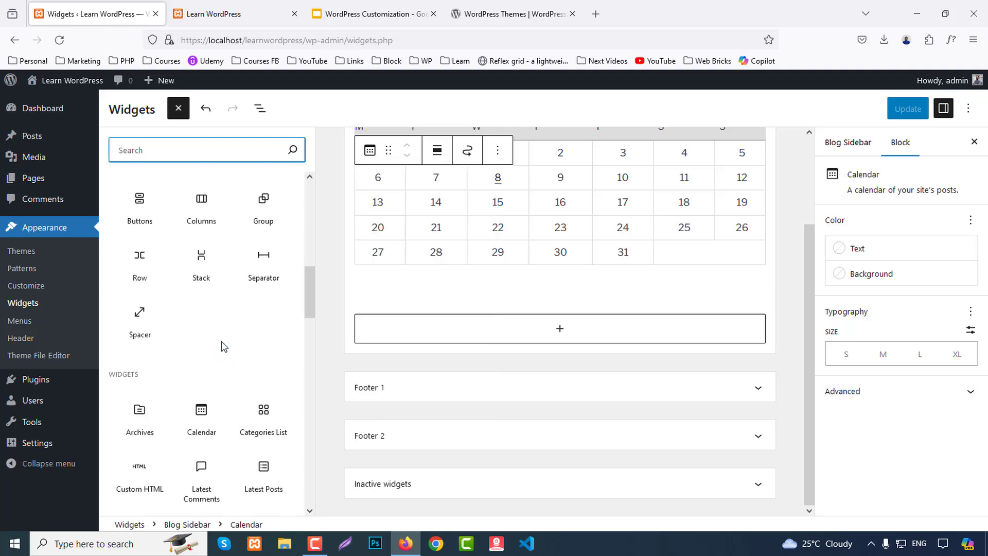
{"action": "scroll", "coordinate": [221, 341], "scroll_direction": "down", "scroll_amount": 1}
{"action": "scroll", "coordinate": [221, 341], "scroll_direction": "down", "scroll_amount": 2}
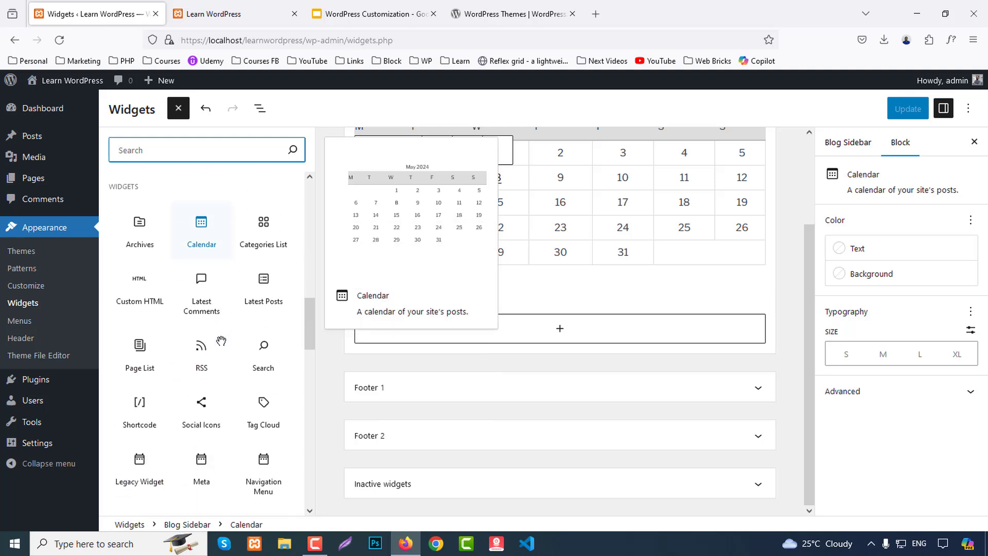
{"action": "scroll", "coordinate": [220, 341], "scroll_direction": "down", "scroll_amount": 1}
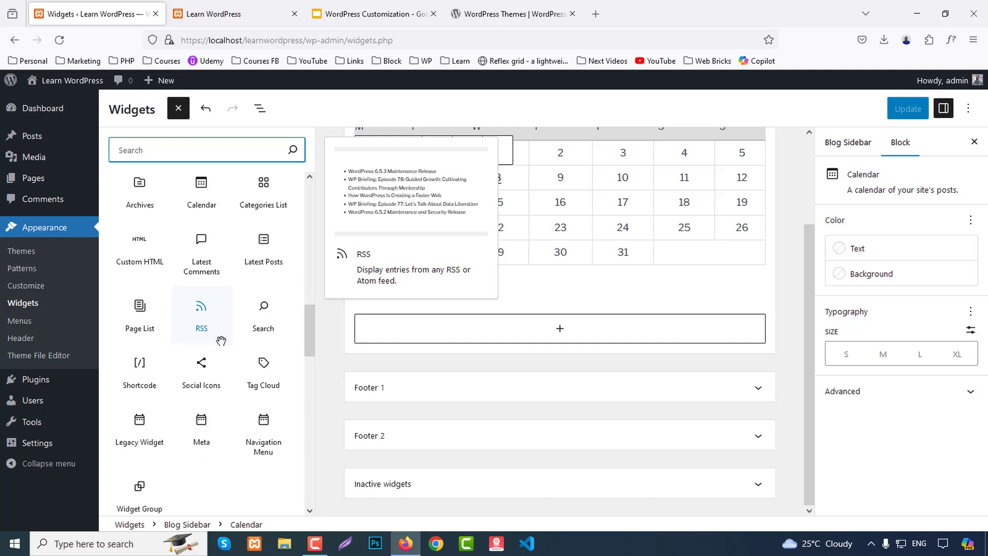
{"action": "left_click", "coordinate": [144, 299]}
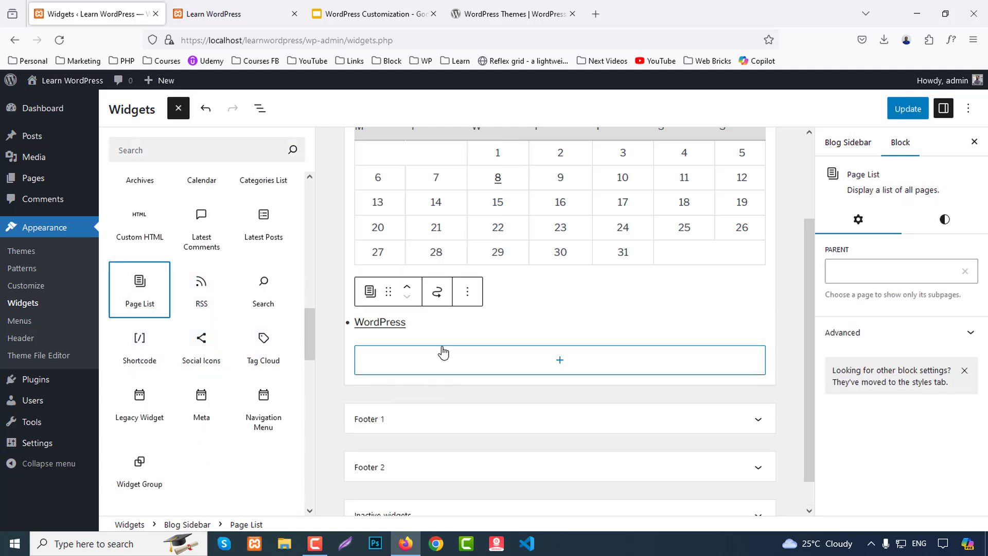
{"action": "left_click", "coordinate": [908, 108]}
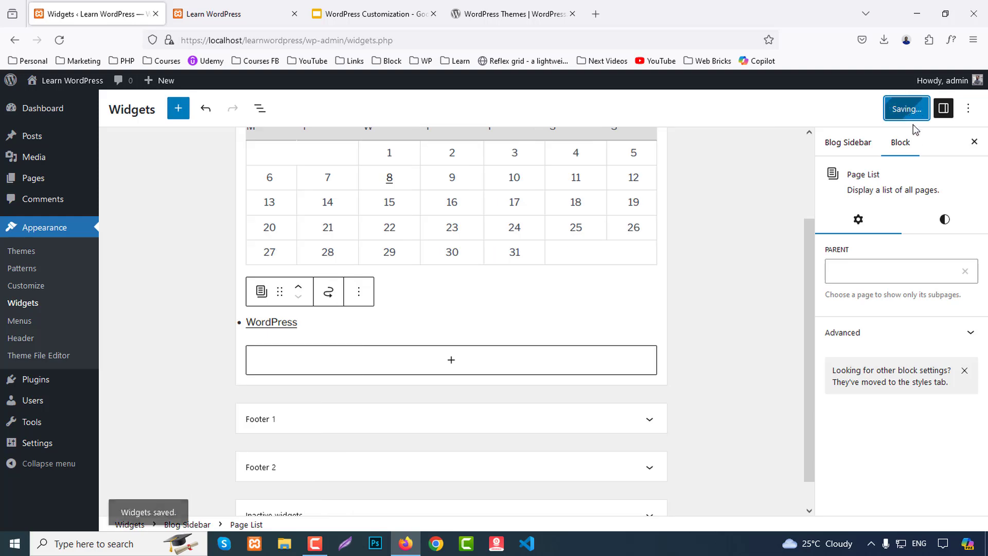
Step: Reload the homepage and check the page list below the sidebar calendar
{"action": "left_click", "coordinate": [178, 13]}
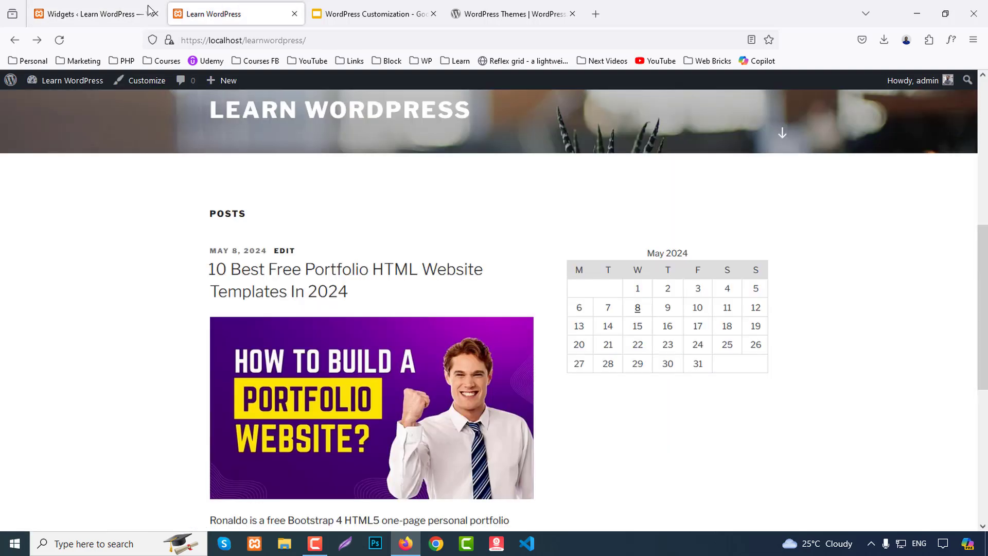
{"action": "left_click", "coordinate": [59, 40]}
{"action": "scroll", "coordinate": [673, 345], "scroll_direction": "down", "scroll_amount": 3}
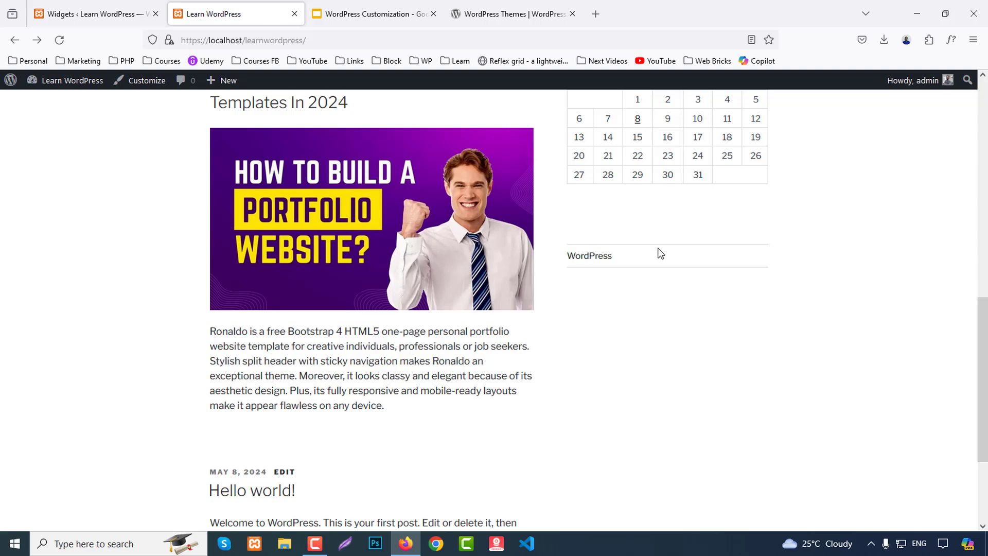
Step: Add a Social Icons block below the page list in the Blog Sidebar from the full block library
{"action": "left_click", "coordinate": [92, 13]}
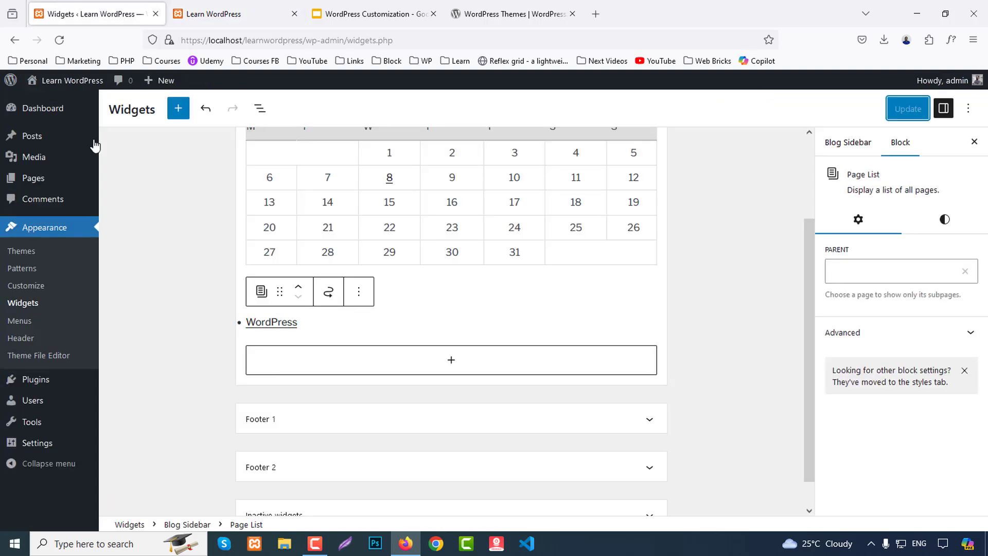
{"action": "left_click", "coordinate": [452, 363]}
{"action": "scroll", "coordinate": [576, 357], "scroll_direction": "down", "scroll_amount": 1}
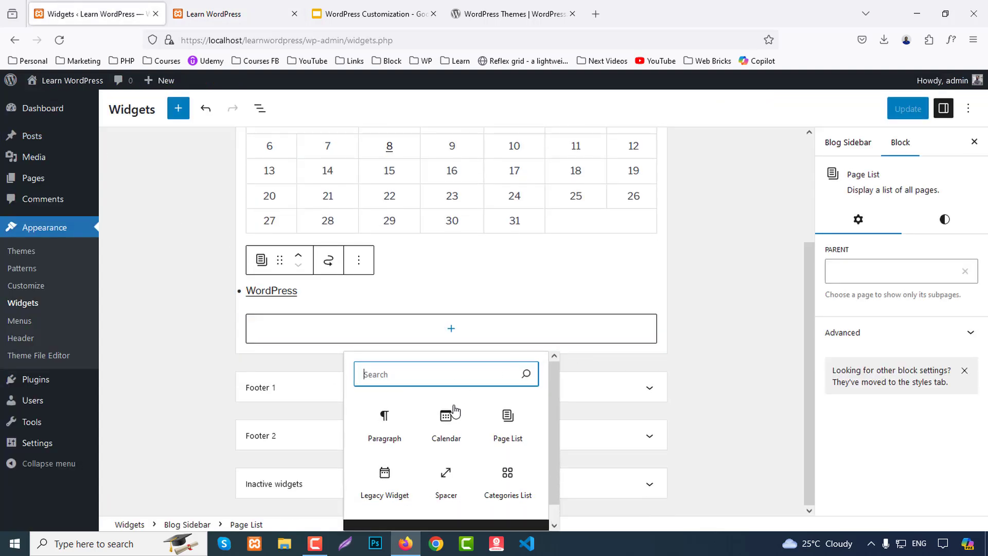
{"action": "left_click", "coordinate": [464, 519]}
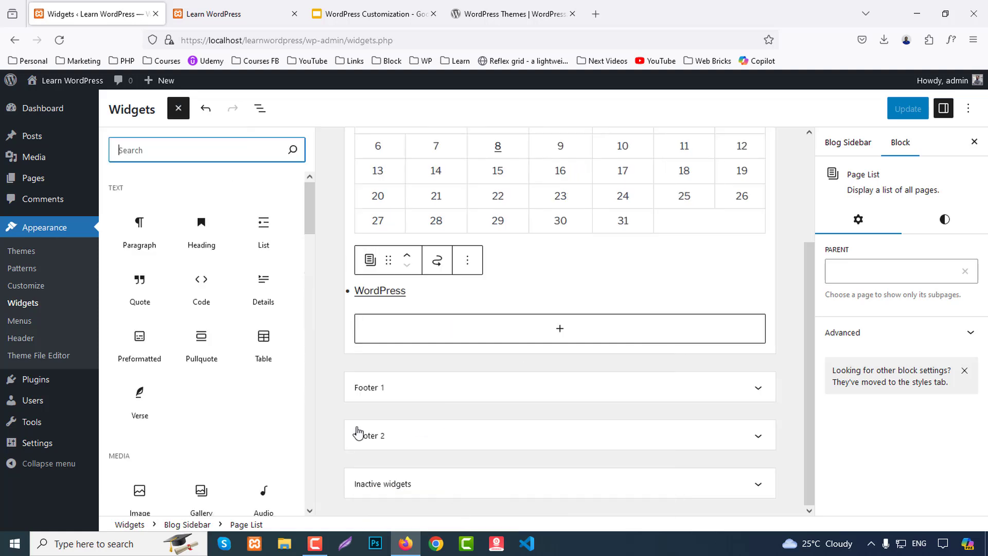
{"action": "scroll", "coordinate": [222, 334], "scroll_direction": "down", "scroll_amount": 12}
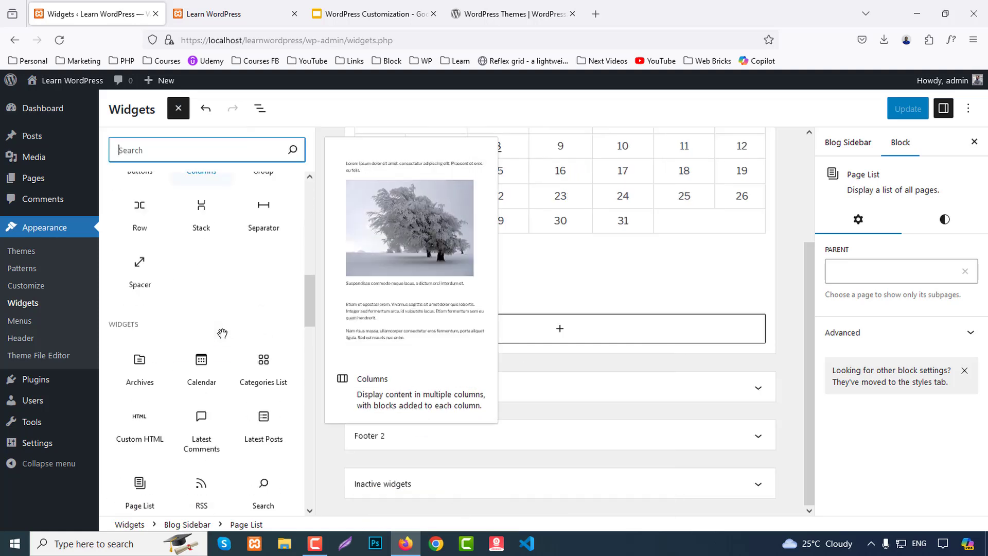
{"action": "scroll", "coordinate": [223, 333], "scroll_direction": "down", "scroll_amount": 10}
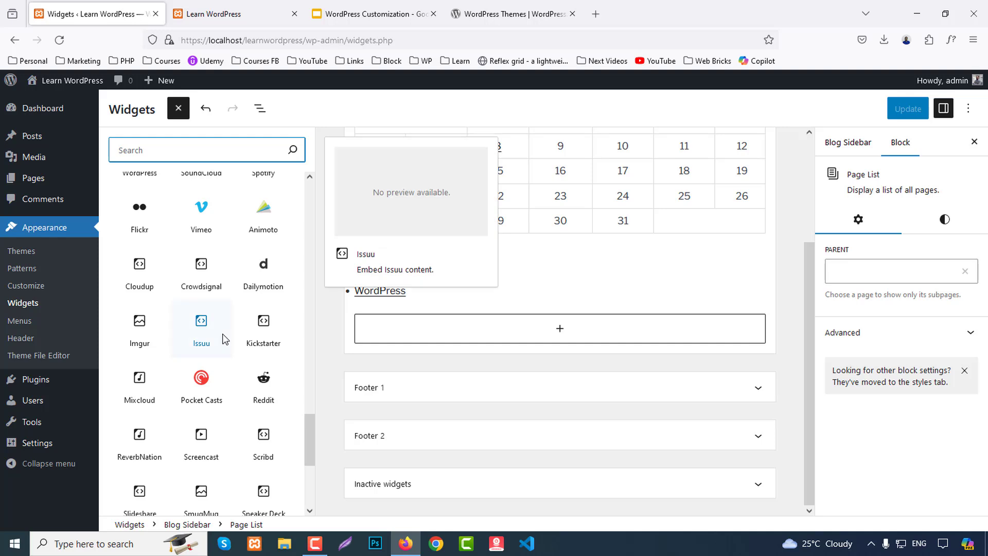
{"action": "scroll", "coordinate": [224, 340], "scroll_direction": "up", "scroll_amount": 8}
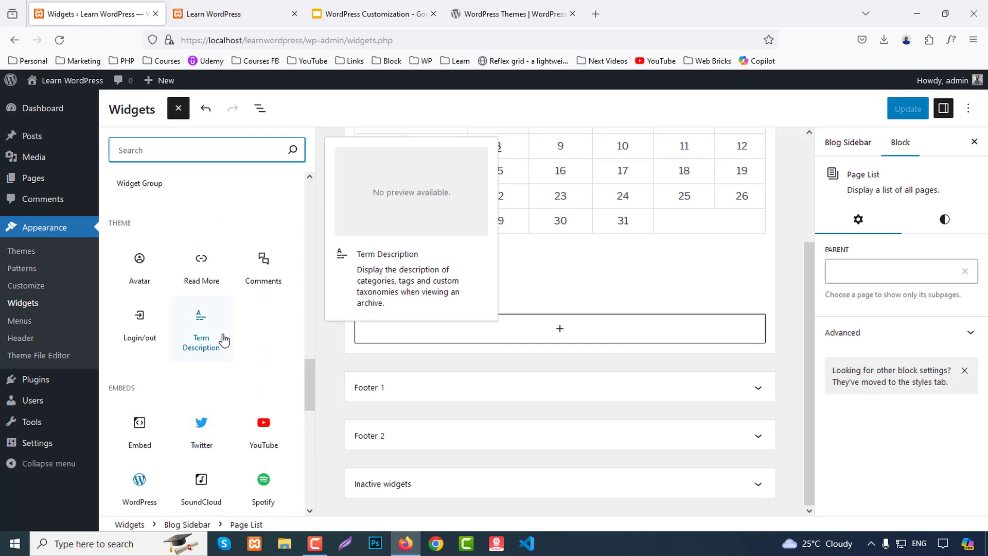
{"action": "scroll", "coordinate": [223, 340], "scroll_direction": "up", "scroll_amount": 5}
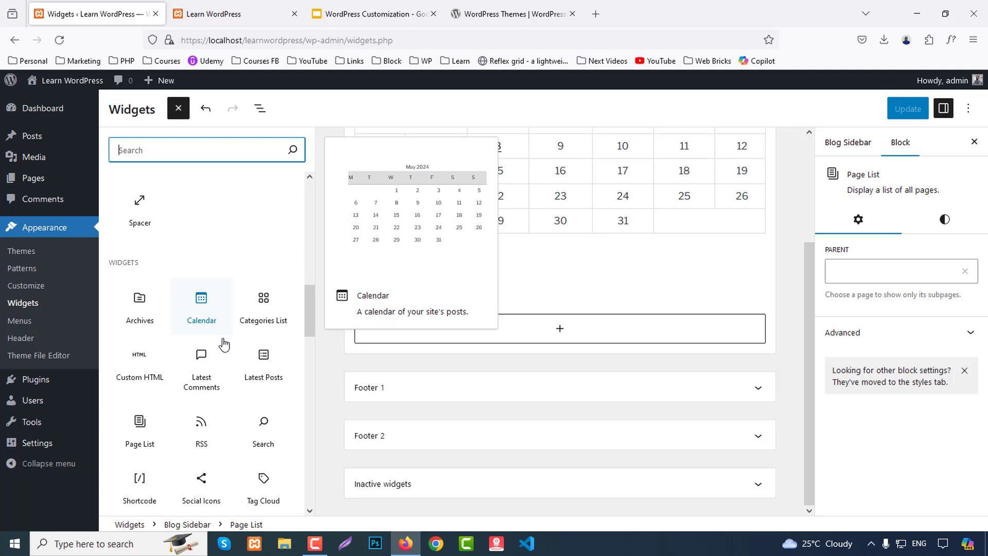
{"action": "scroll", "coordinate": [223, 341], "scroll_direction": "down", "scroll_amount": 2}
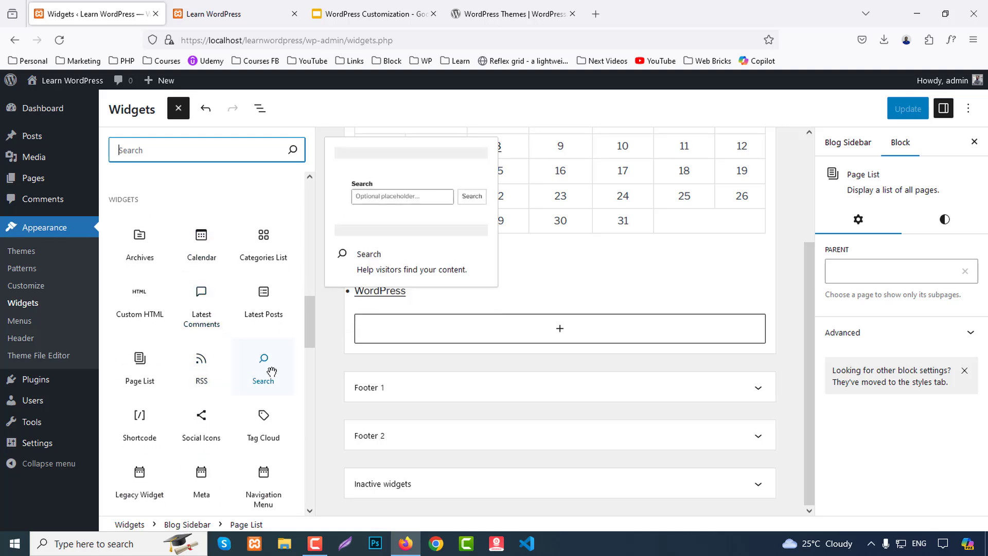
{"action": "left_click", "coordinate": [200, 416]}
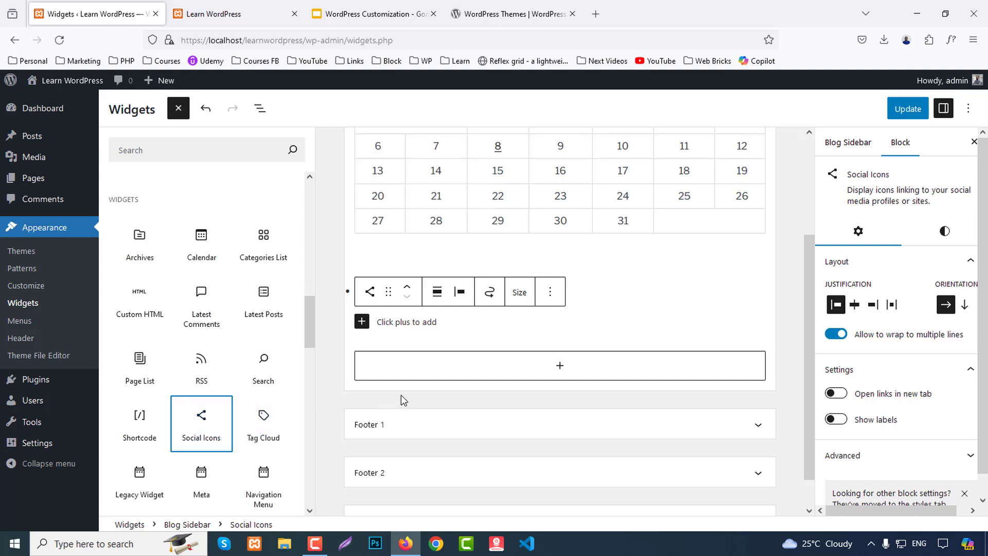
Step: Add Facebook and X icons to the Social Icons block in the Blog Sidebar
{"action": "left_click", "coordinate": [362, 324]}
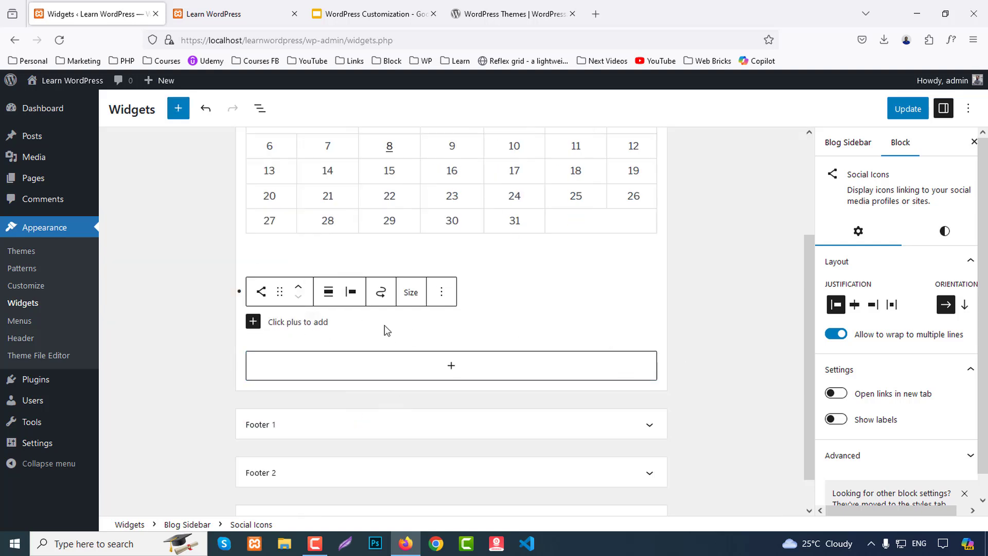
{"action": "left_click", "coordinate": [252, 321]}
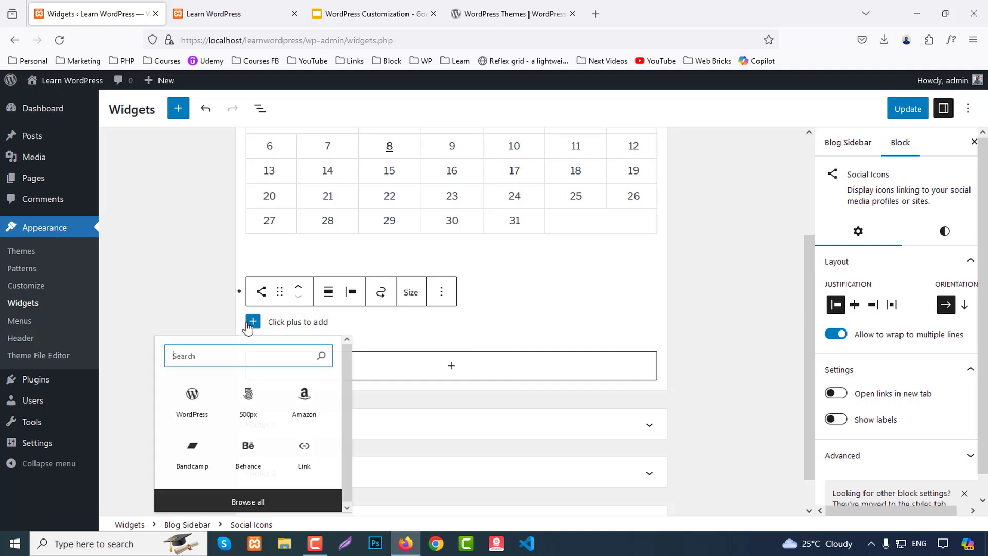
{"action": "type", "text": "fa"}
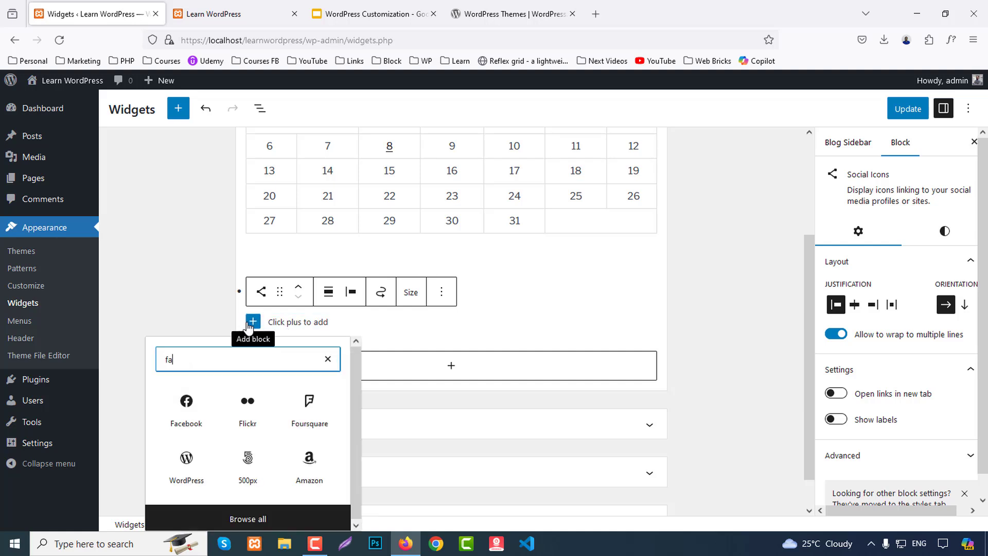
{"action": "left_click", "coordinate": [204, 405]}
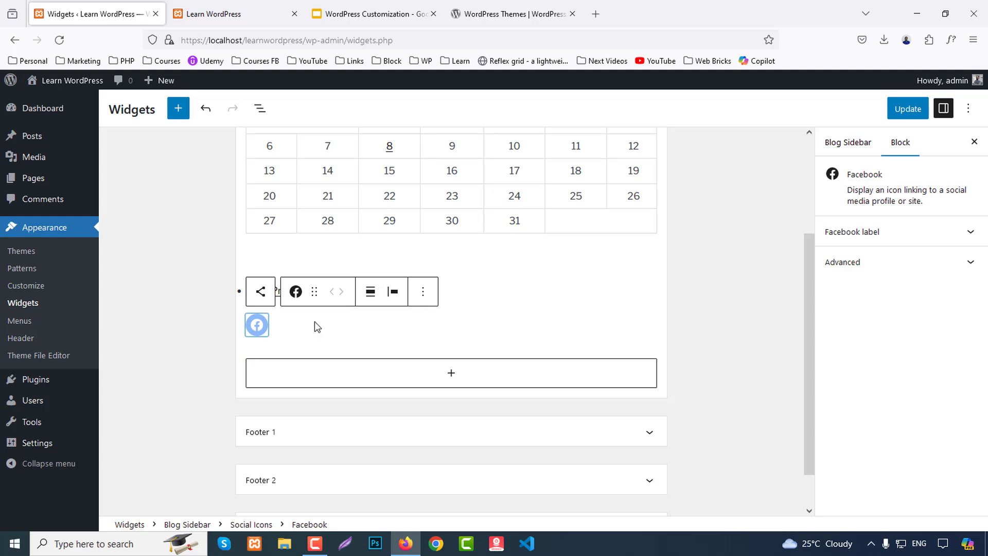
{"action": "left_click", "coordinate": [285, 326]}
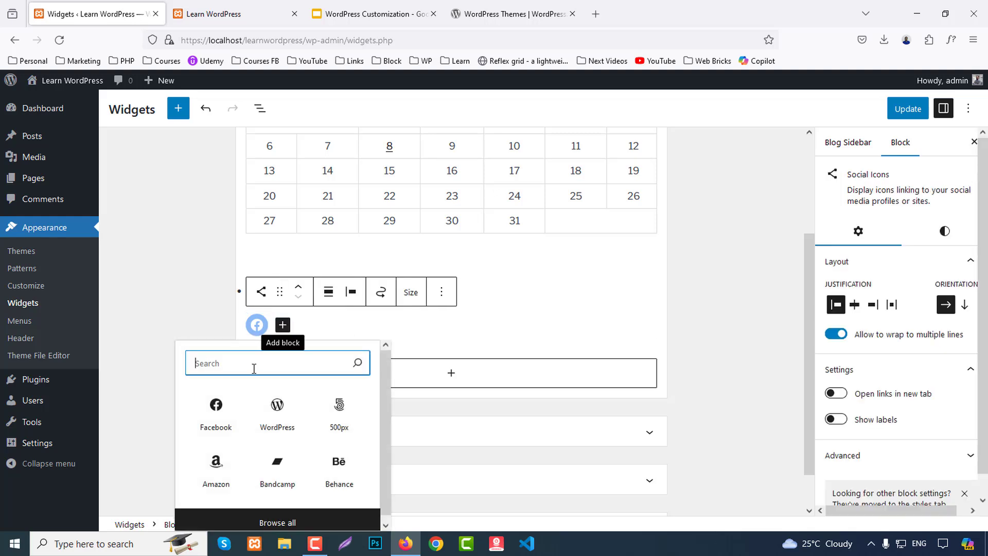
{"action": "type", "text": "tw"}
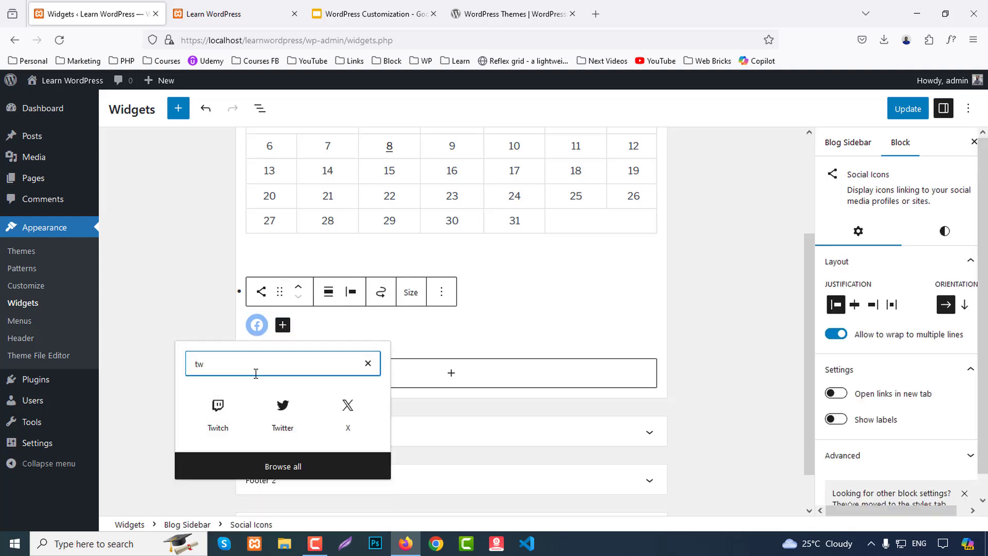
{"action": "left_click", "coordinate": [346, 409]}
{"action": "left_click", "coordinate": [327, 338]}
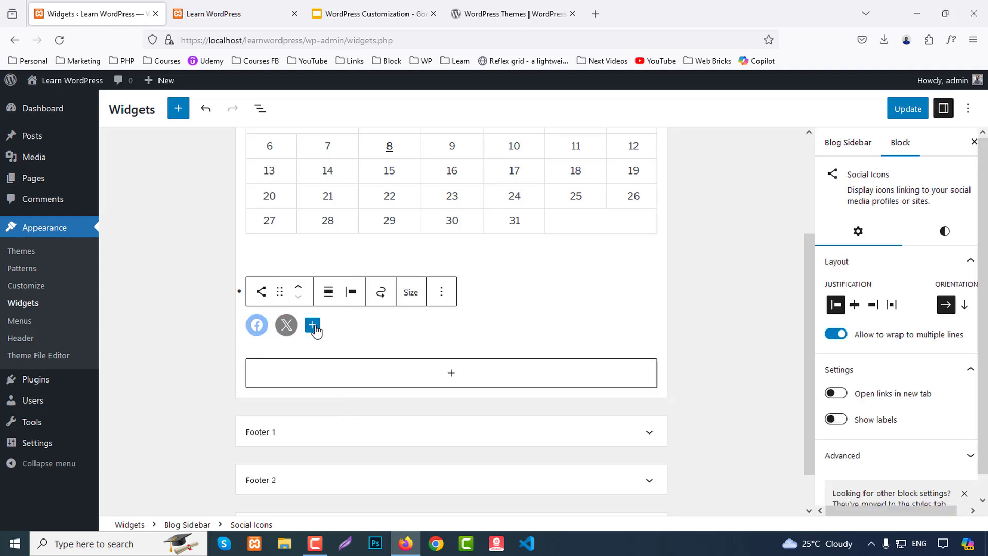
Step: Add a YouTube icon after the X icon and save the widgets
{"action": "left_click", "coordinate": [313, 325]}
{"action": "type", "text": "yo"}
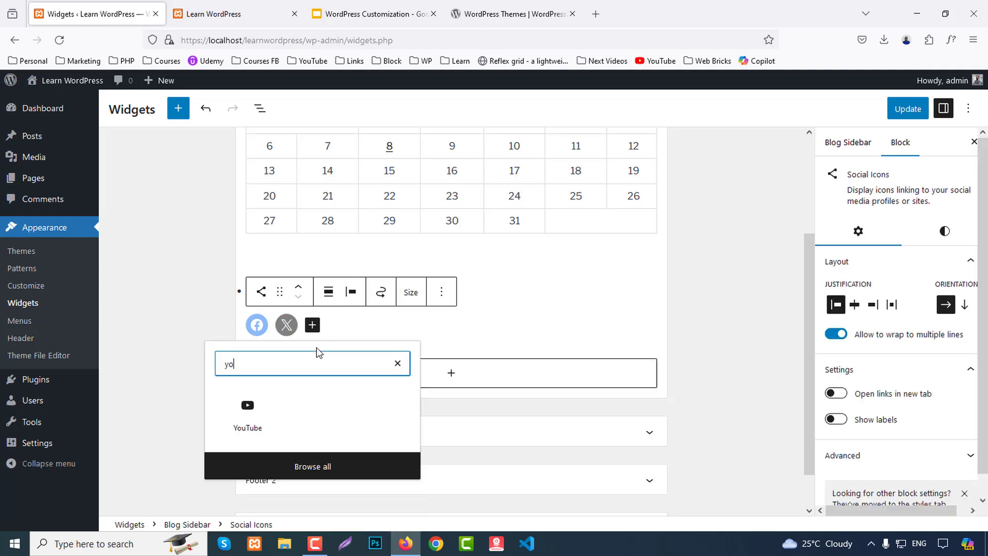
{"action": "left_click", "coordinate": [252, 407]}
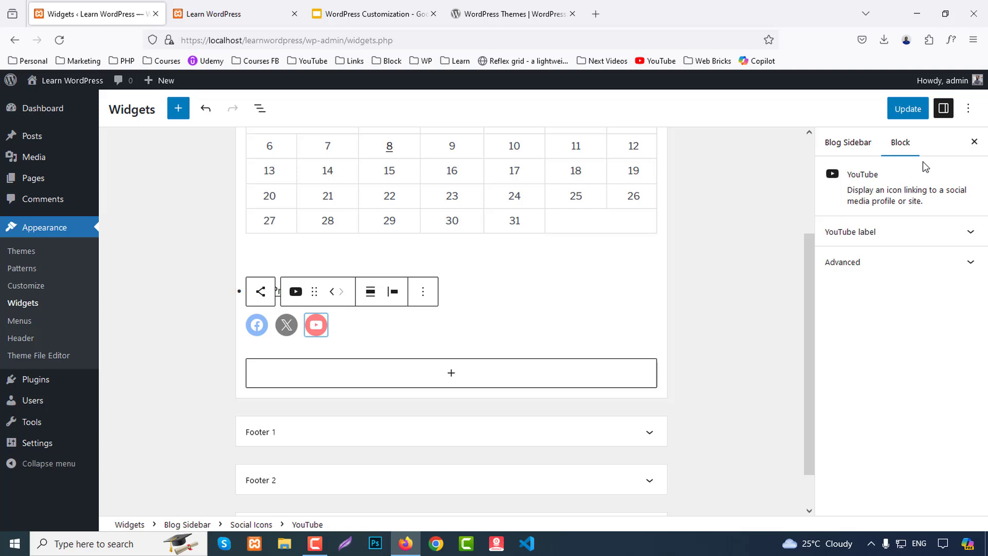
{"action": "left_click", "coordinate": [906, 110]}
Step: Check the homepage sidebar for the social icons, reload the widgets editor, and return to the homepage
{"action": "left_click", "coordinate": [249, 12]}
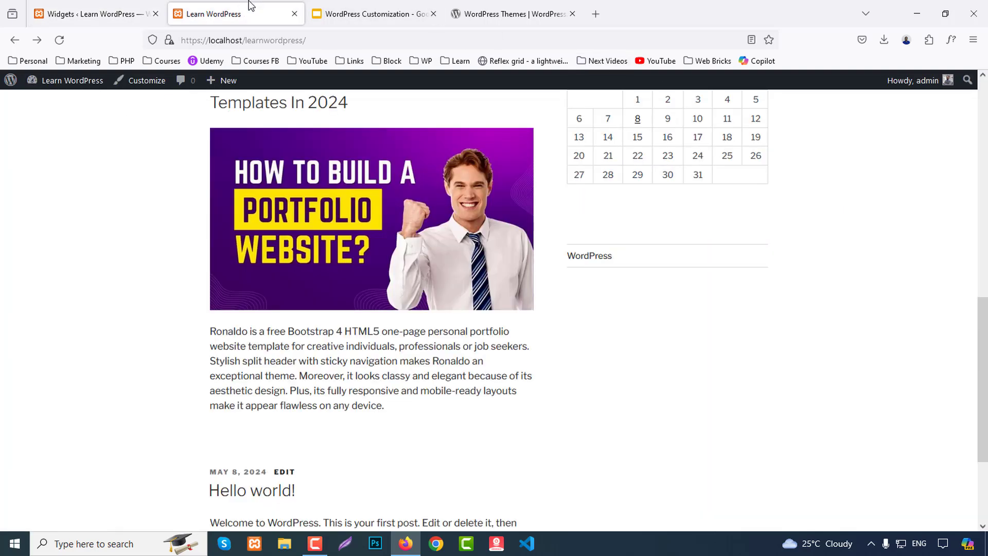
{"action": "scroll", "coordinate": [874, 317], "scroll_direction": "up", "scroll_amount": 4}
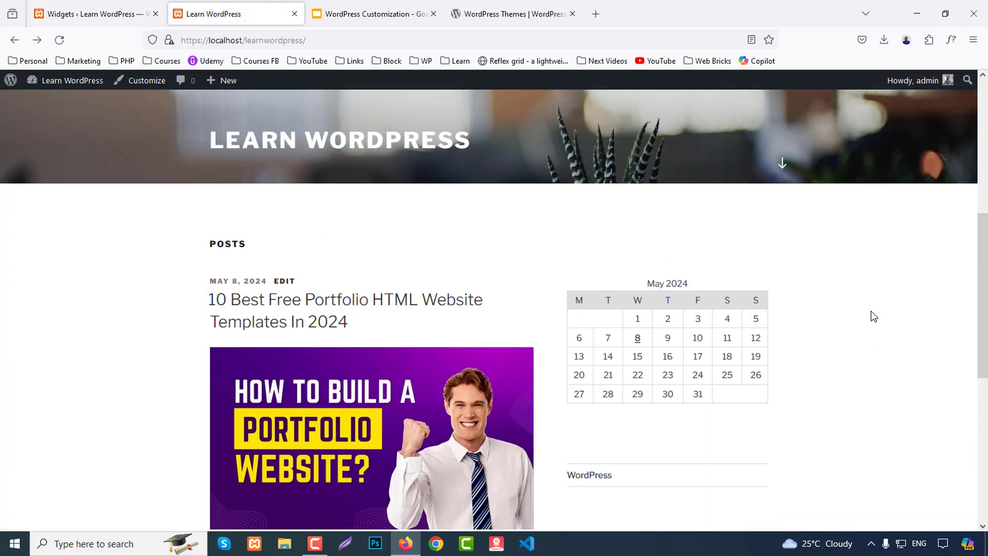
{"action": "scroll", "coordinate": [874, 316], "scroll_direction": "down", "scroll_amount": 7}
{"action": "left_click", "coordinate": [75, 16]}
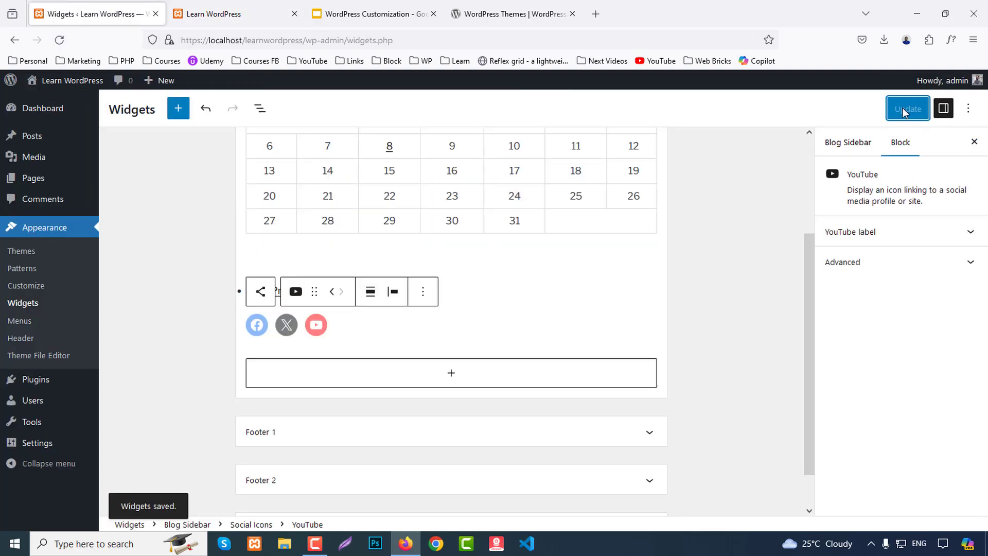
{"action": "left_click", "coordinate": [739, 287]}
{"action": "key", "text": "F5"}
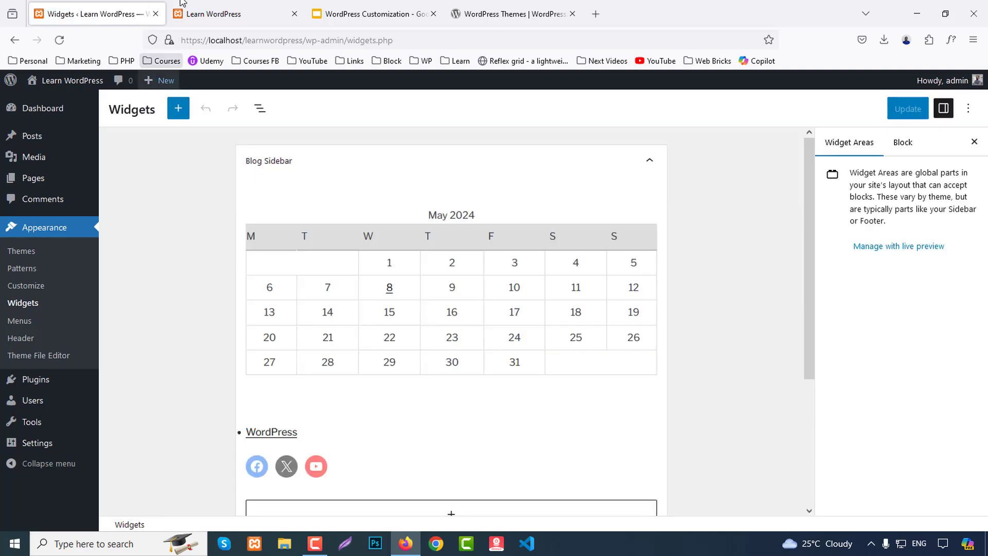
{"action": "left_click", "coordinate": [244, 6]}
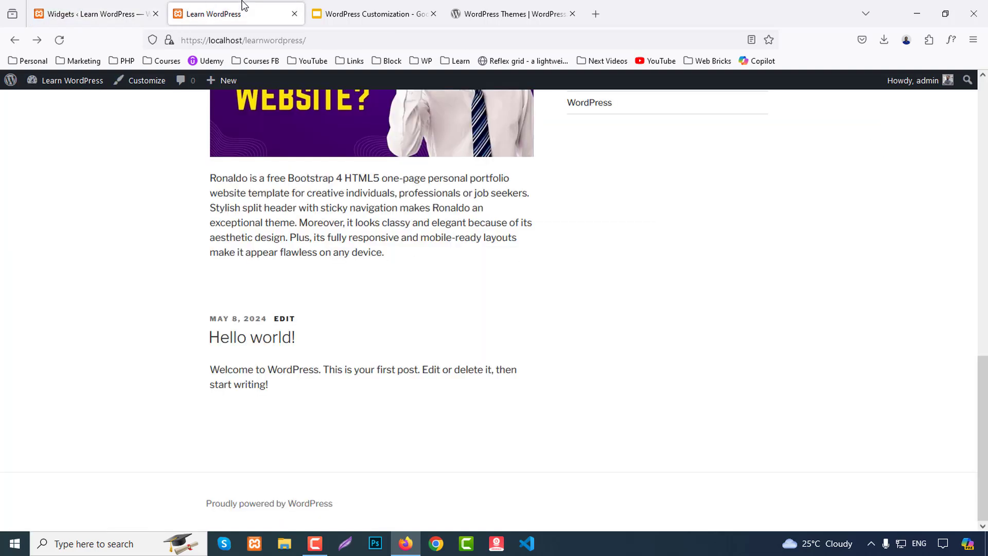
{"action": "left_click", "coordinate": [70, 10]}
{"action": "scroll", "coordinate": [371, 448], "scroll_direction": "down", "scroll_amount": 5}
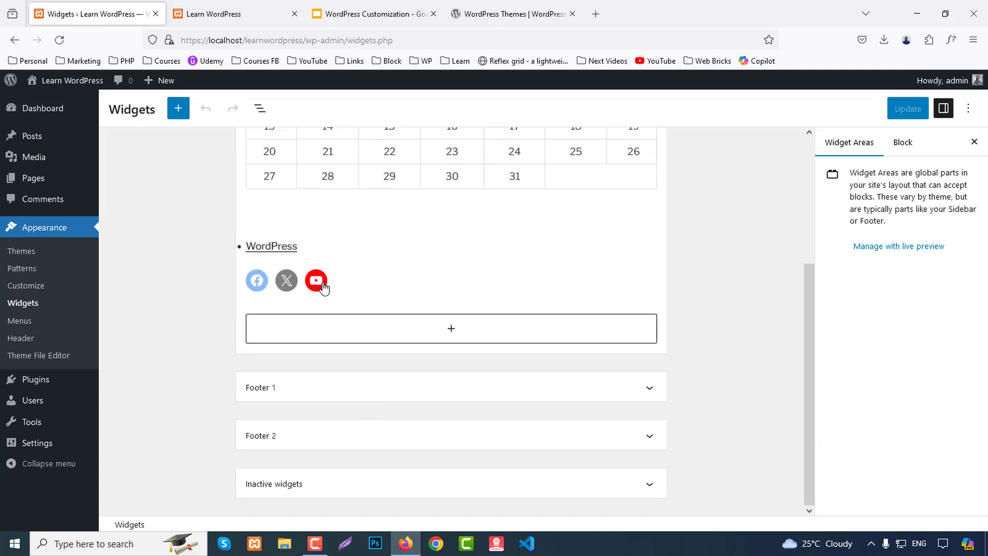
{"action": "left_click", "coordinate": [332, 286]}
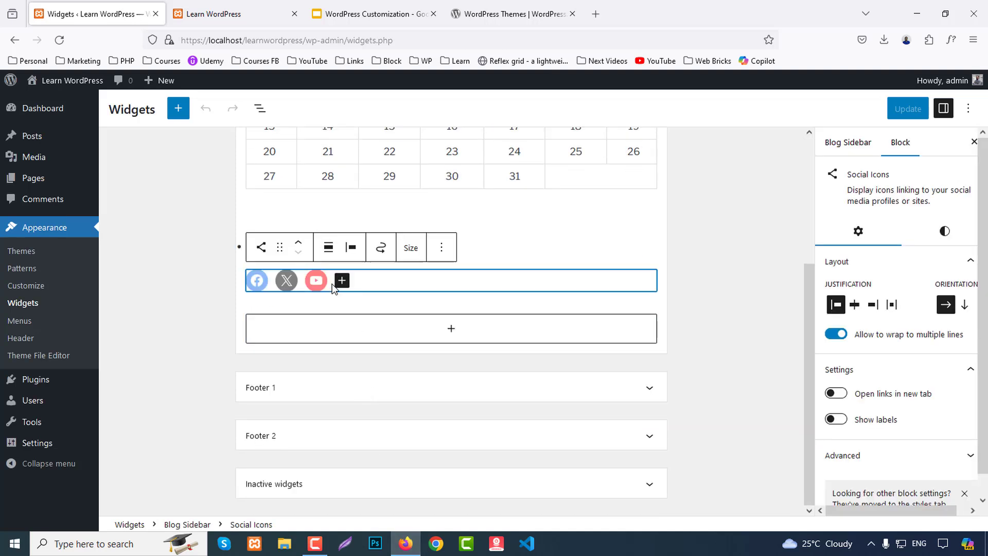
{"action": "left_click", "coordinate": [258, 282]}
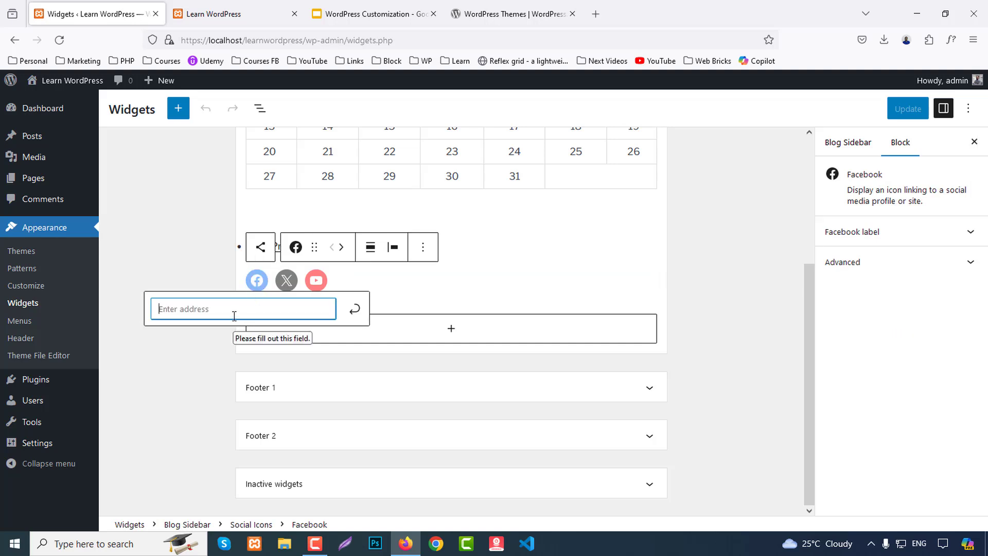
{"action": "type", "text": "ht"}
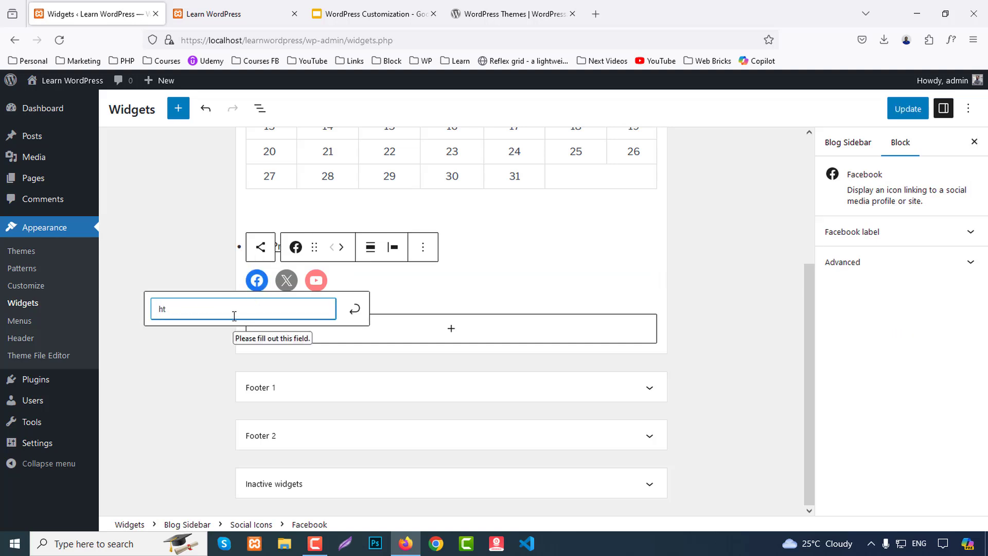
{"action": "type", "text": "tps://www.domain.com"}
{"action": "key", "text": "ctrl+a"}
{"action": "key", "text": "ctrl+c"}
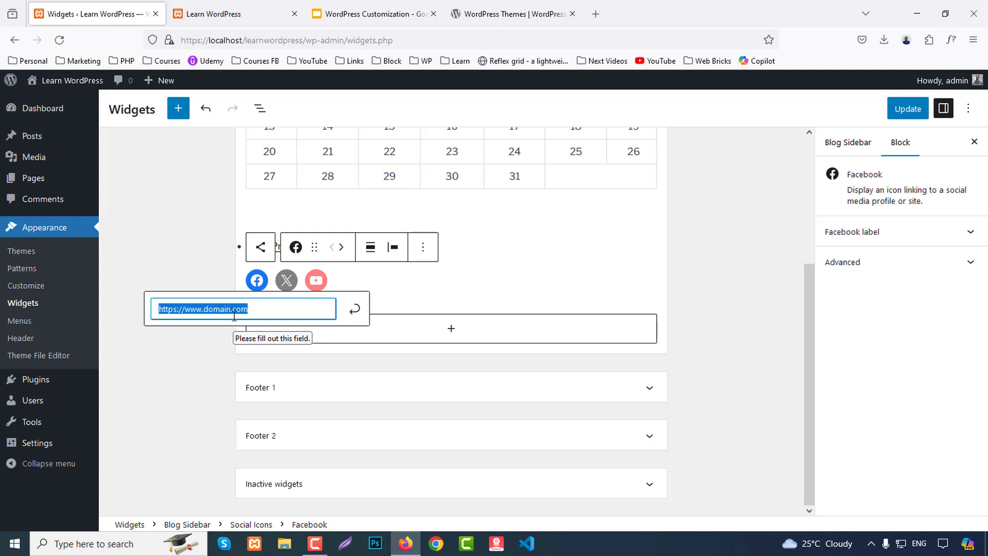
{"action": "key", "text": "Escape"}
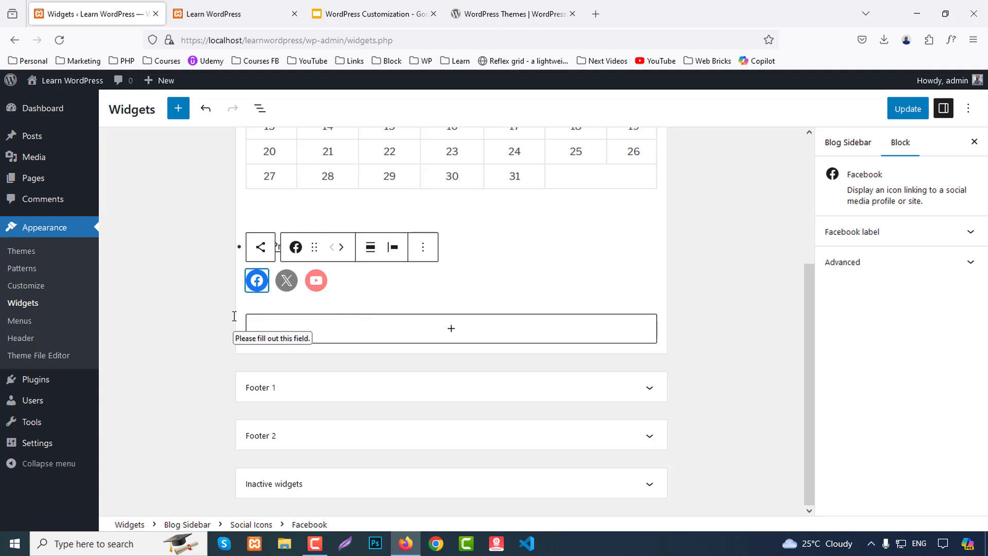
{"action": "left_click", "coordinate": [403, 282]}
{"action": "left_click", "coordinate": [287, 280]}
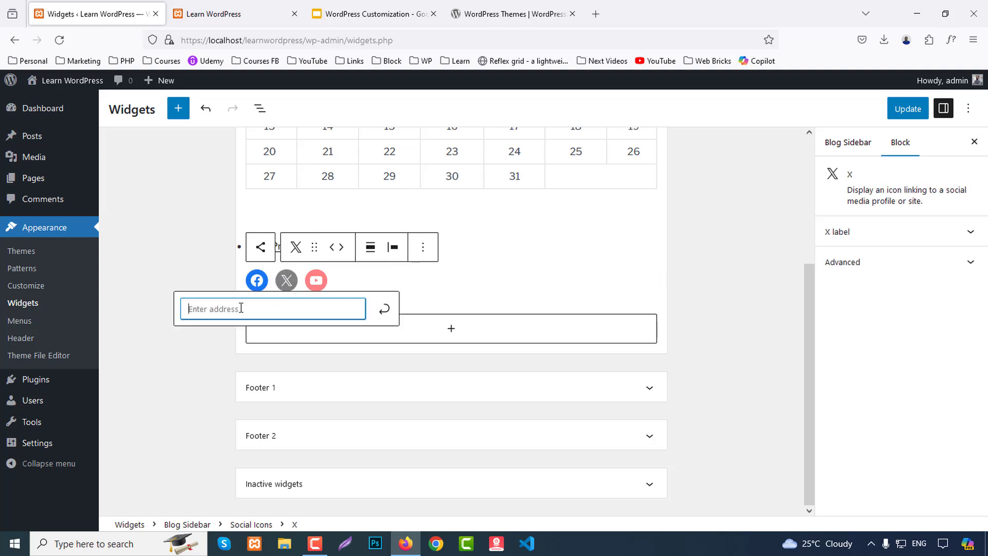
{"action": "key", "text": "ctrl+v"}
{"action": "left_click", "coordinate": [384, 309]}
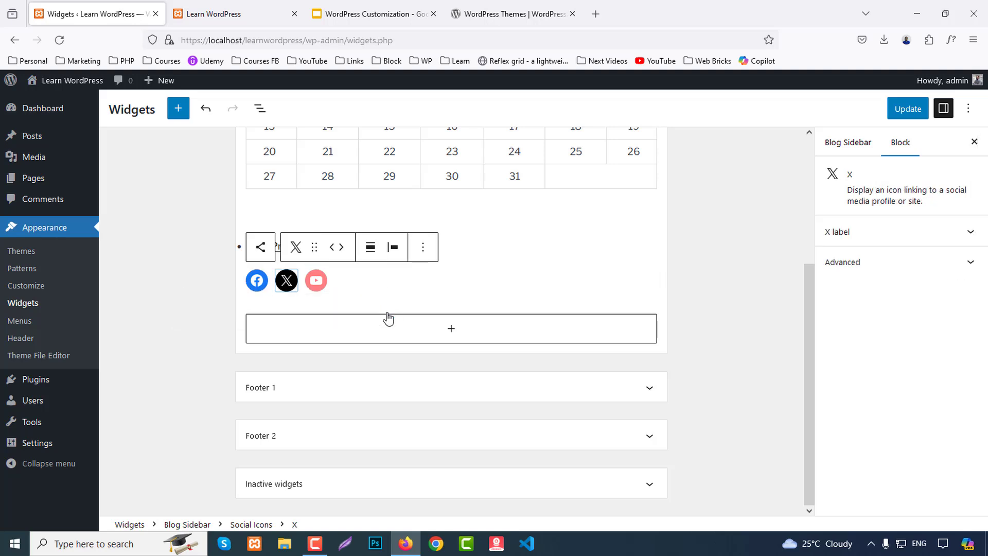
{"action": "left_click", "coordinate": [312, 282]}
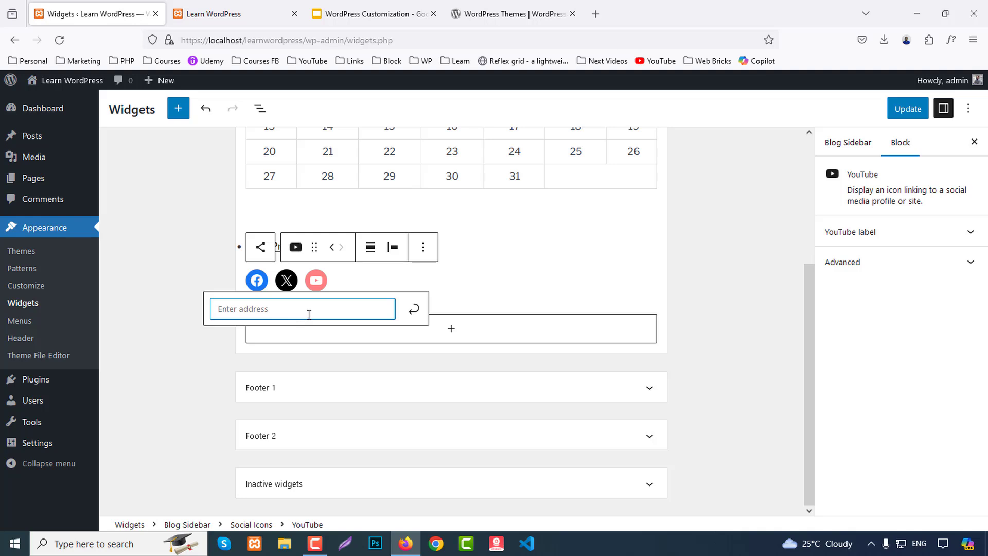
{"action": "key", "text": "ctrl+v"}
{"action": "left_click", "coordinate": [417, 315]}
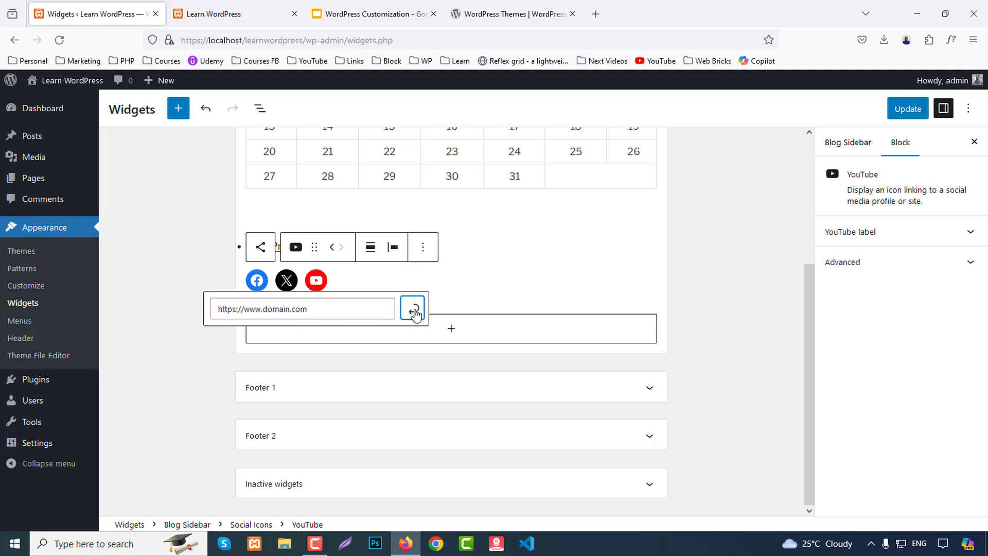
{"action": "left_click", "coordinate": [904, 108]}
Step: Reload the homepage and check the social icons below the page list in the sidebar
{"action": "left_click", "coordinate": [253, 6]}
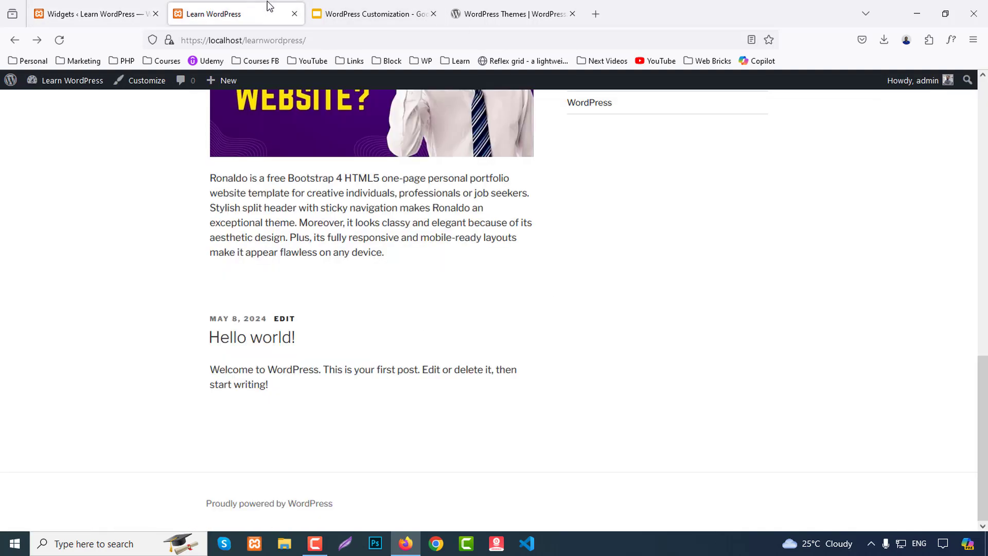
{"action": "key", "text": "F5"}
{"action": "scroll", "coordinate": [638, 259], "scroll_direction": "up", "scroll_amount": 3}
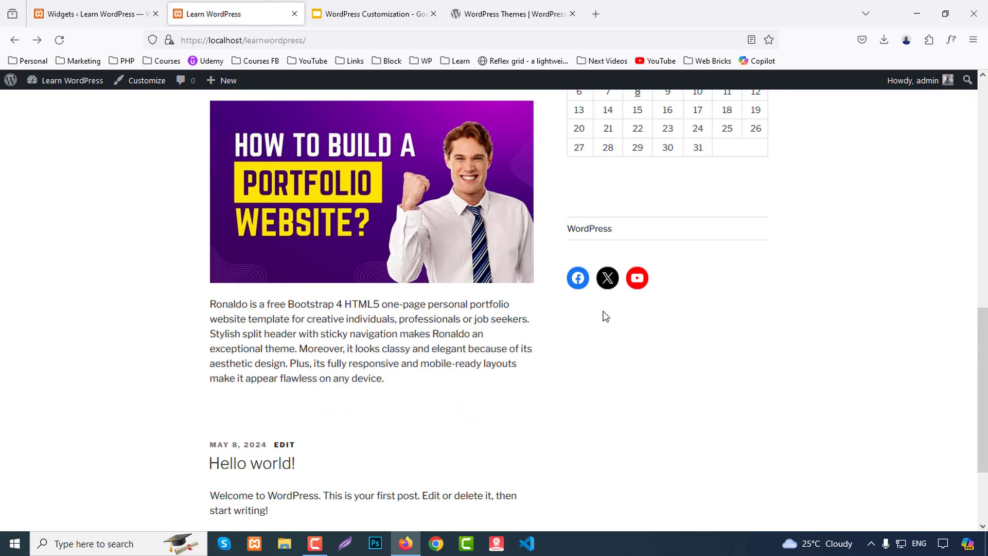
Step: Move the Social Icons block above the calendar at the start of the Blog Sidebar and save the widgets
{"action": "left_click", "coordinate": [74, 7]}
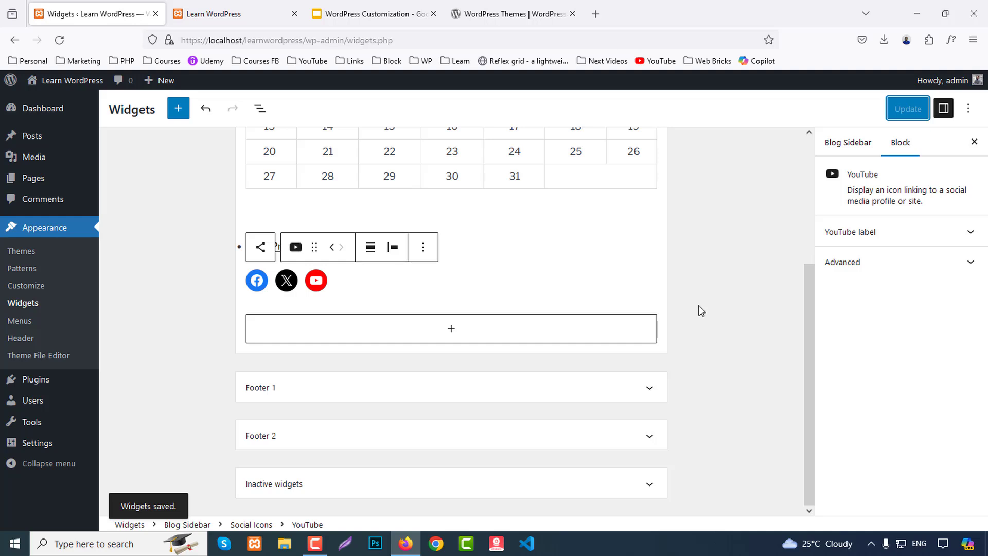
{"action": "scroll", "coordinate": [700, 311], "scroll_direction": "up", "scroll_amount": 2}
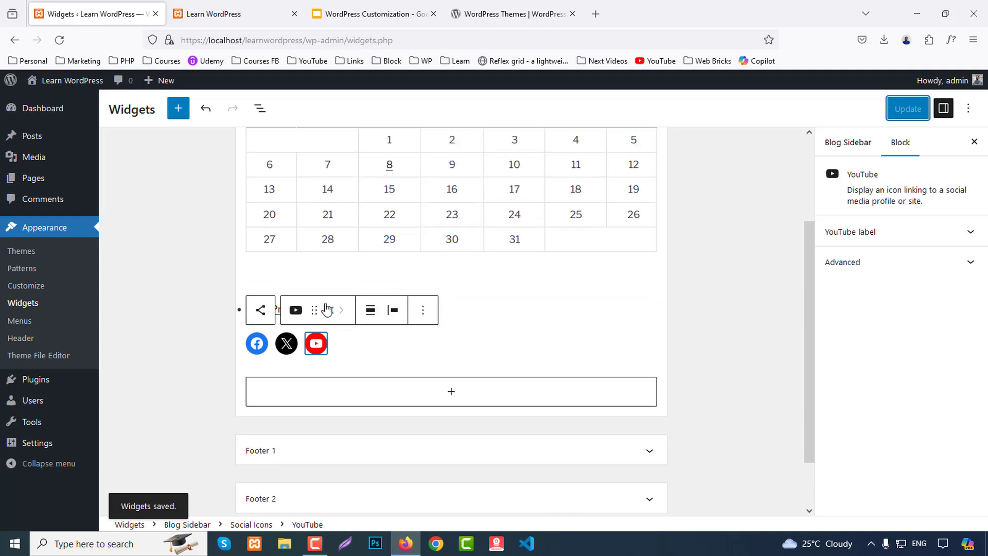
{"action": "left_click", "coordinate": [440, 348]}
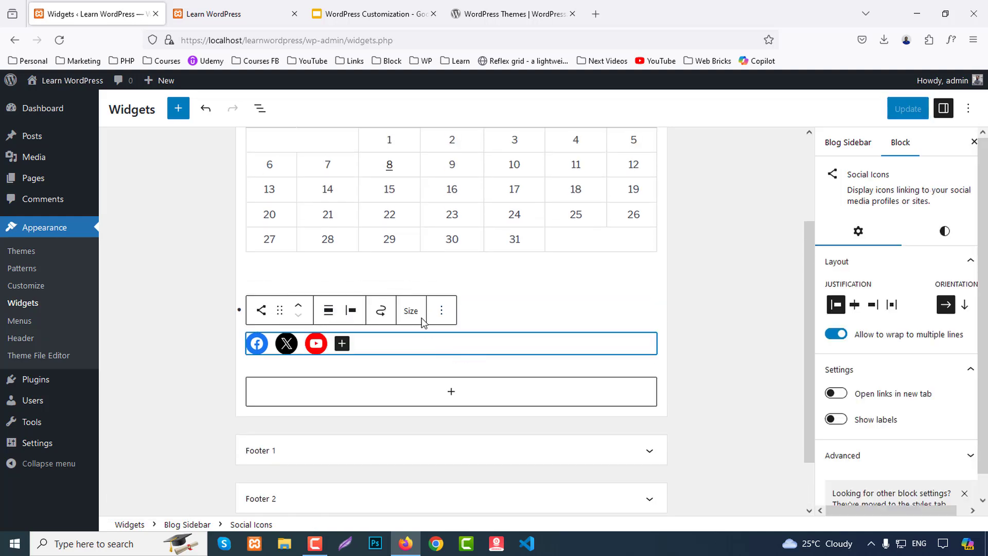
{"action": "left_click", "coordinate": [299, 307]}
{"action": "left_click", "coordinate": [299, 307]}
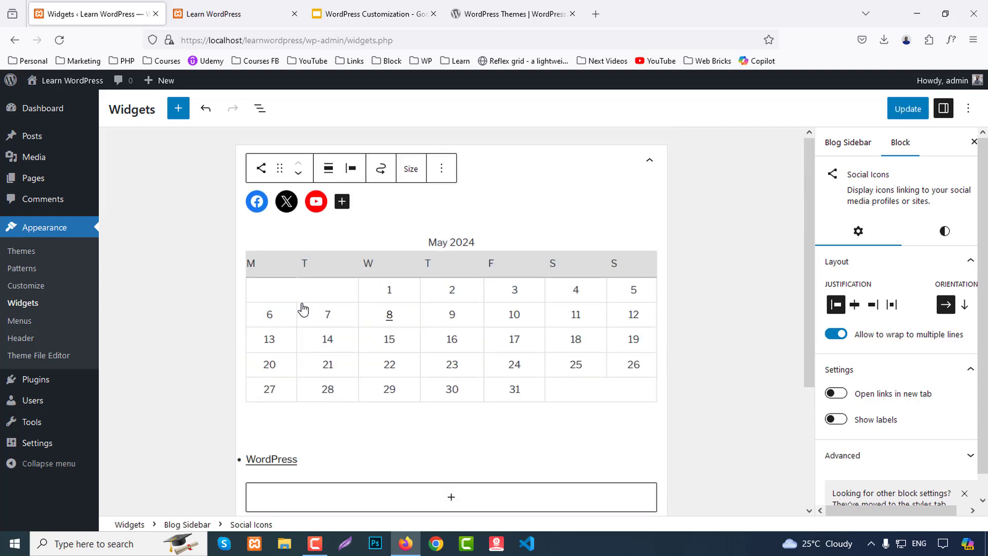
{"action": "left_click", "coordinate": [908, 114]}
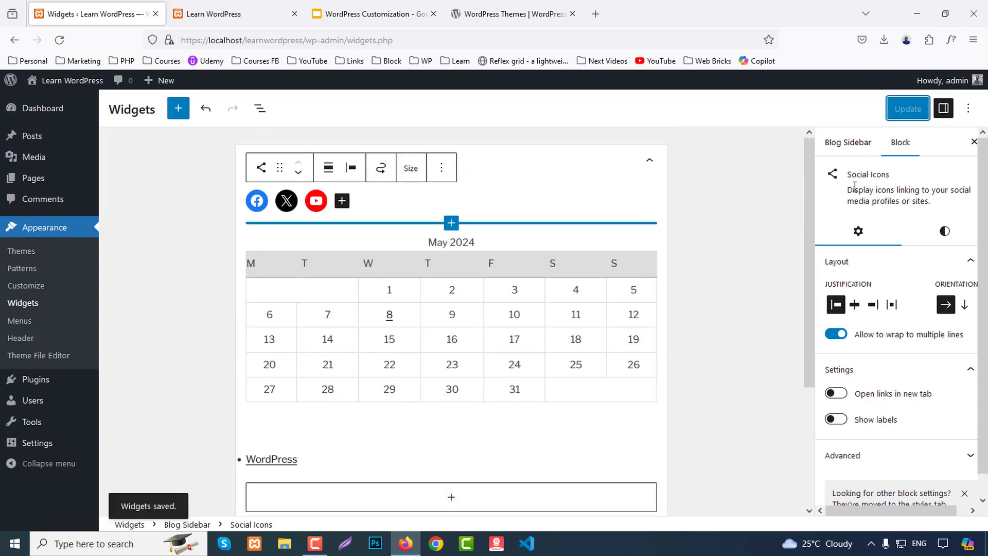
Step: Reload the homepage and check the order of the social icons and calendar in the sidebar
{"action": "left_click", "coordinate": [221, 14]}
{"action": "key", "text": "F5"}
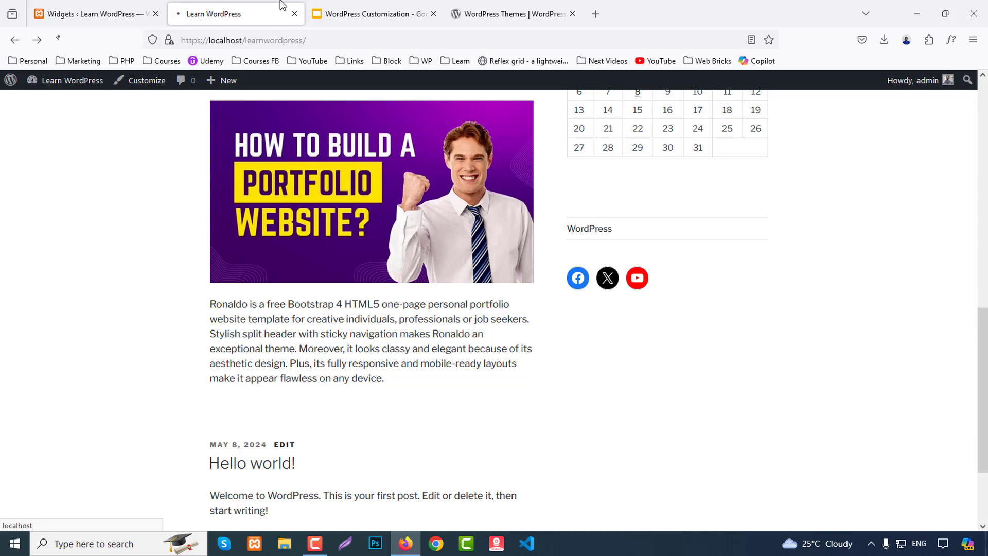
{"action": "scroll", "coordinate": [650, 388], "scroll_direction": "down", "scroll_amount": 2}
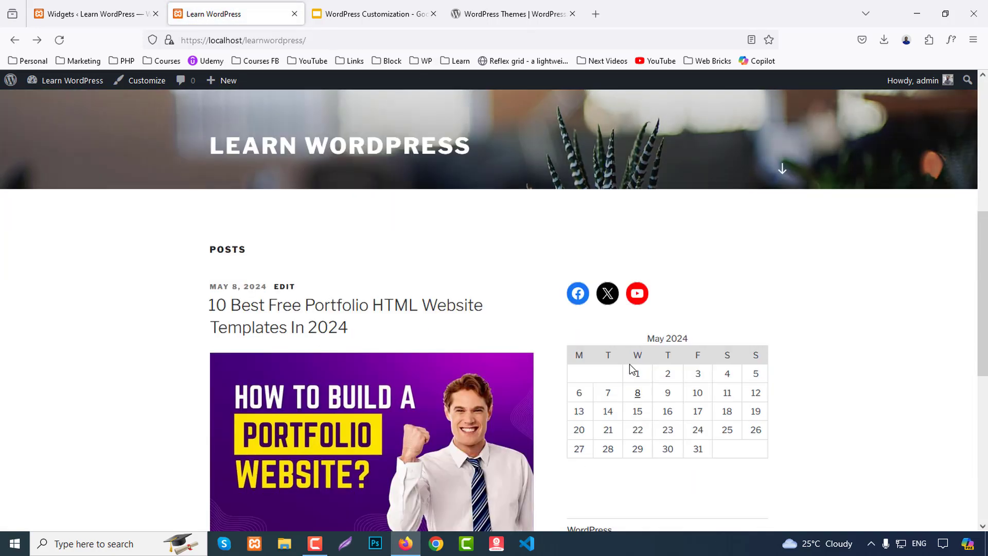
Step: Add a Categories List block to the Footer 1 widget area and save the widgets
{"action": "left_click", "coordinate": [82, 12]}
{"action": "scroll", "coordinate": [556, 343], "scroll_direction": "down", "scroll_amount": 3}
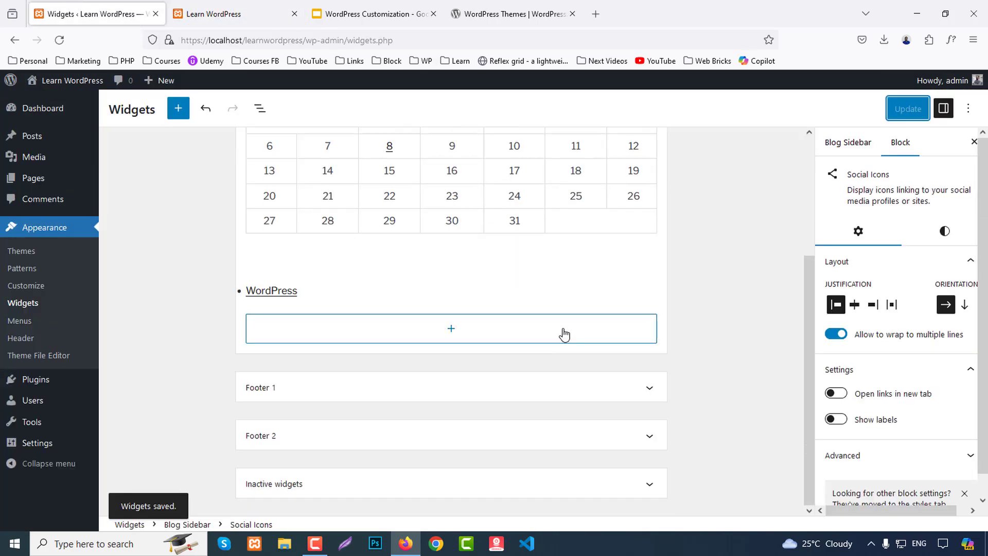
{"action": "left_click", "coordinate": [276, 389]}
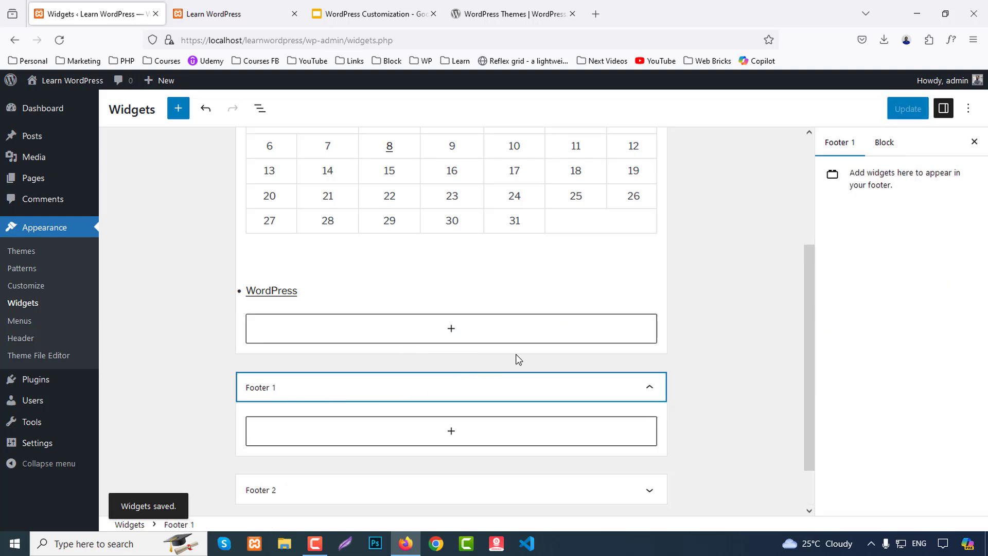
{"action": "scroll", "coordinate": [517, 357], "scroll_direction": "down", "scroll_amount": 1}
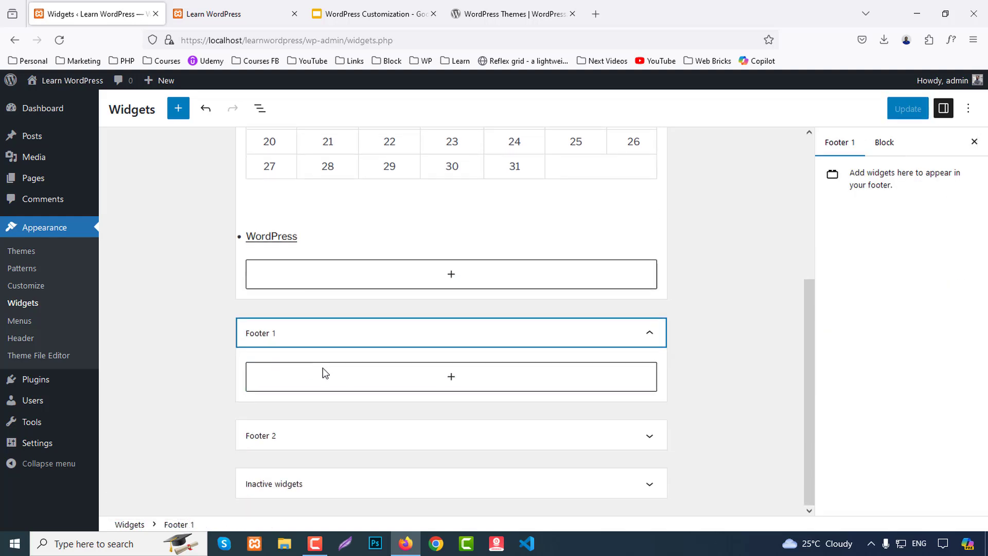
{"action": "left_click", "coordinate": [451, 376]}
{"action": "scroll", "coordinate": [482, 484], "scroll_direction": "down", "scroll_amount": 2}
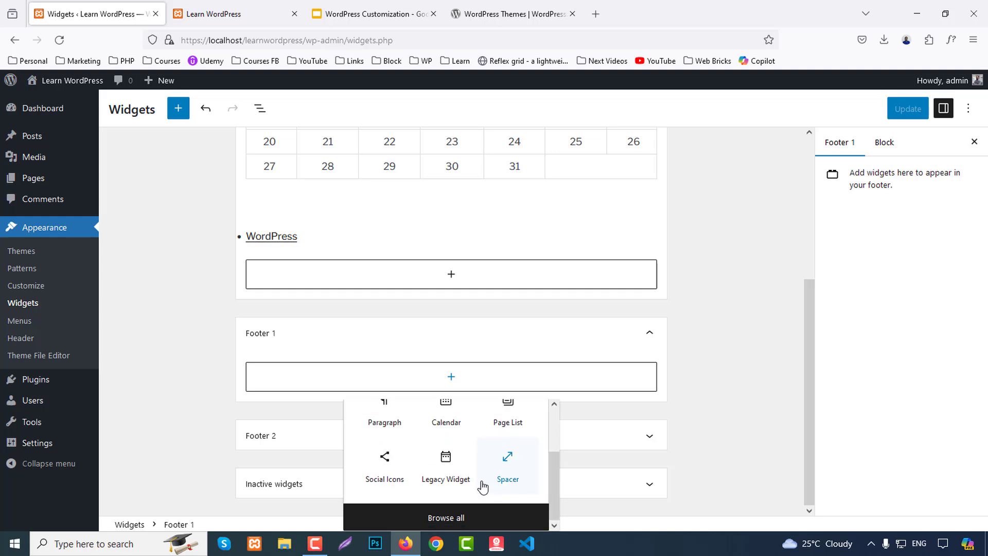
{"action": "left_click", "coordinate": [443, 524]}
{"action": "scroll", "coordinate": [184, 387], "scroll_direction": "down", "scroll_amount": 7}
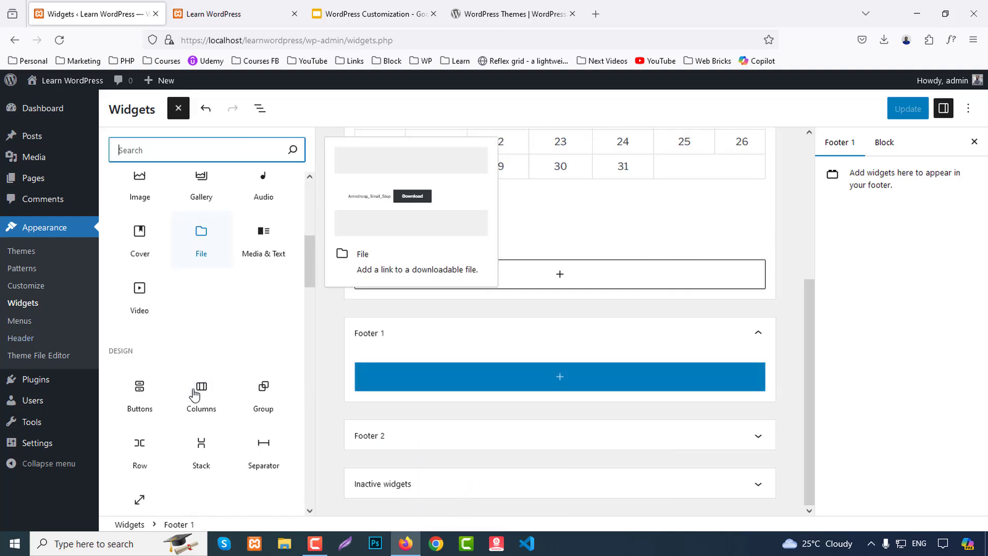
{"action": "scroll", "coordinate": [193, 389], "scroll_direction": "down", "scroll_amount": 4}
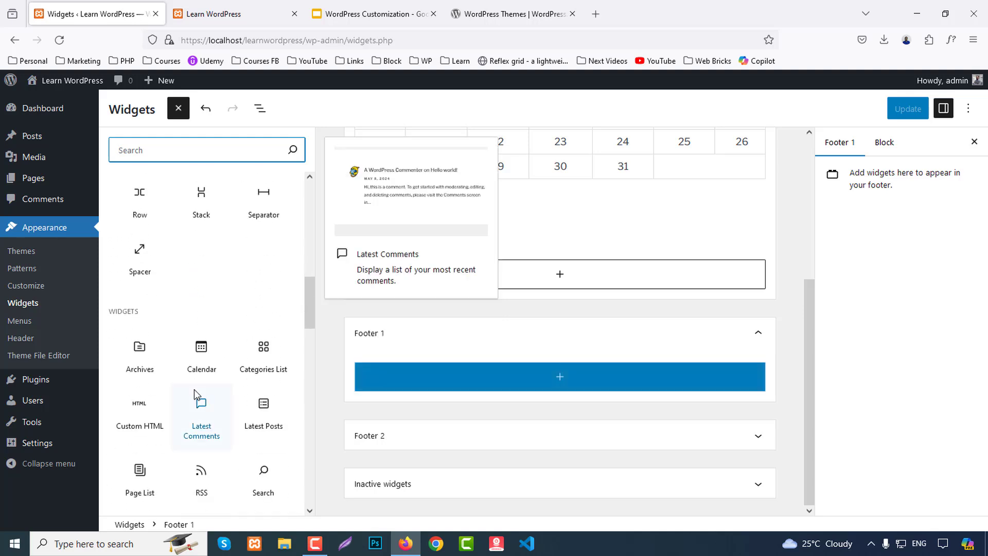
{"action": "left_click", "coordinate": [263, 348]}
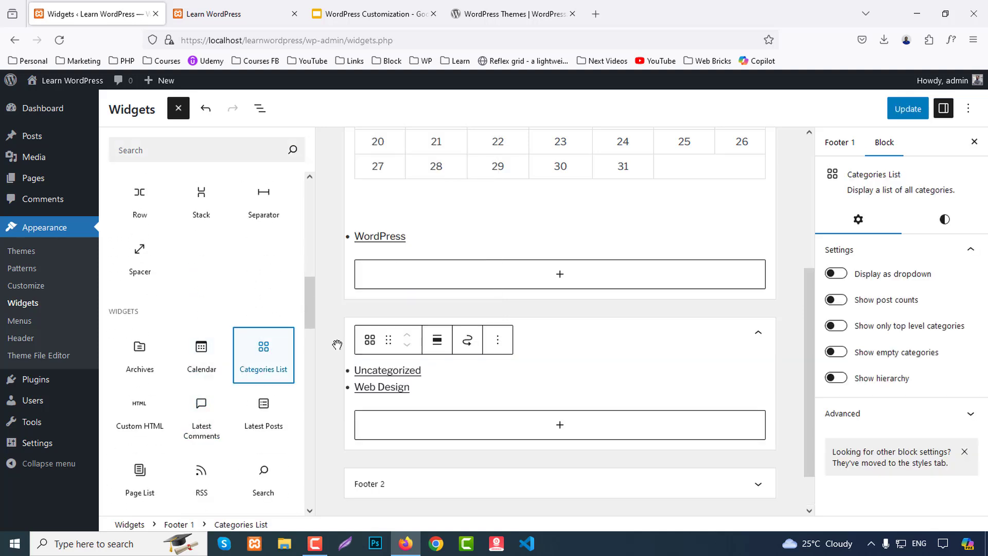
{"action": "left_click", "coordinate": [907, 108]}
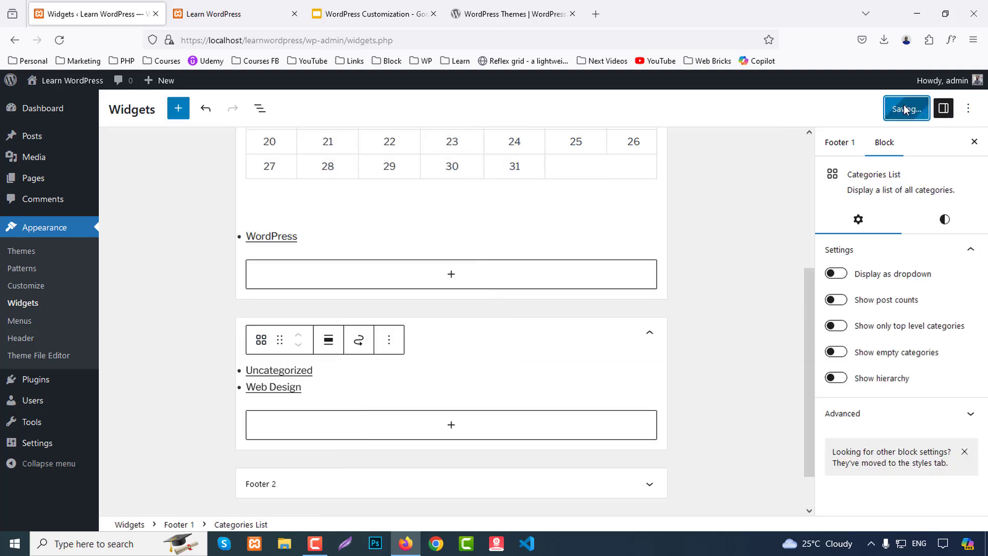
Step: Check the category list in the homepage footer and return to the widgets editor
{"action": "left_click", "coordinate": [231, 6]}
{"action": "scroll", "coordinate": [757, 309], "scroll_direction": "down", "scroll_amount": 15}
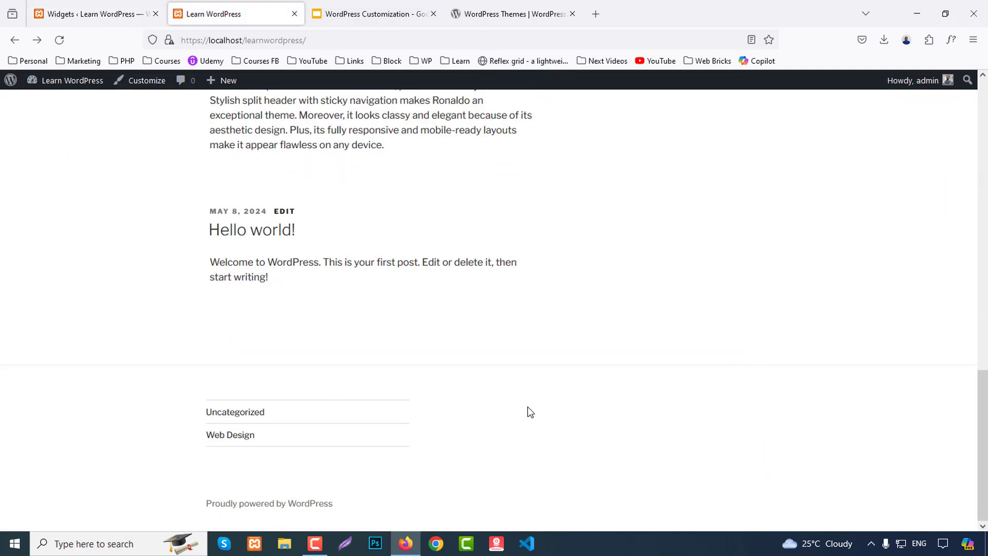
{"action": "left_click", "coordinate": [107, 6]}
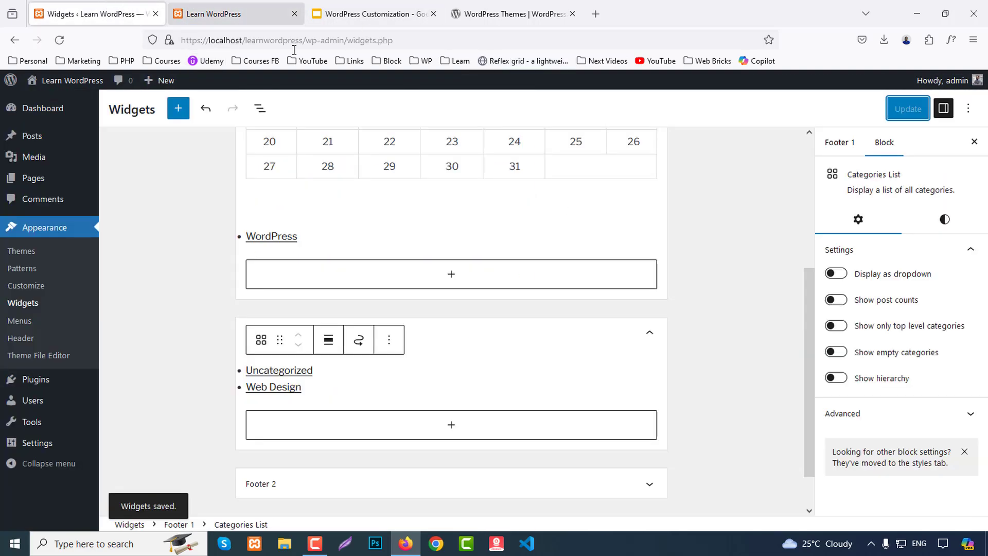
Step: Insert a Heading block reading "Categories" before the categories list in Footer 1 and save the widgets
{"action": "left_click", "coordinate": [395, 348]}
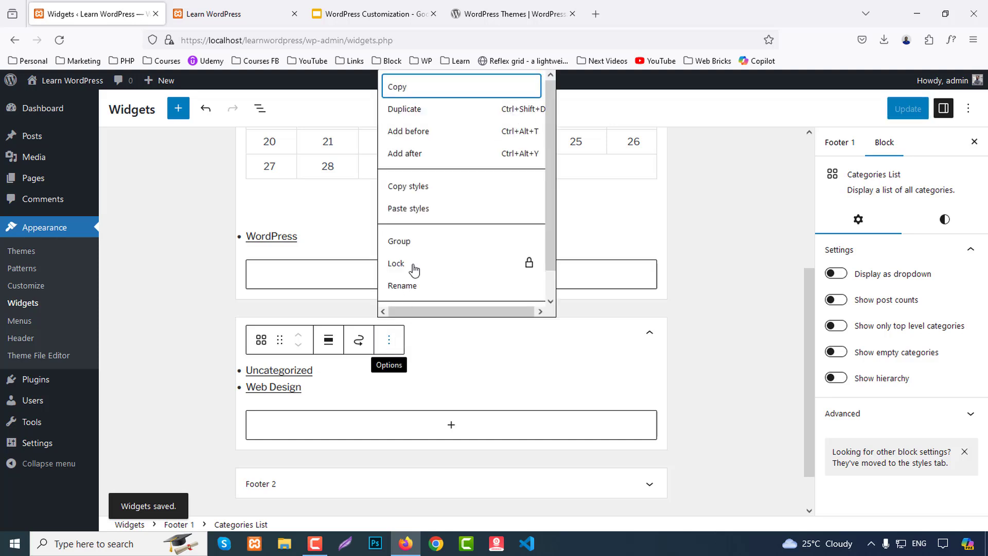
{"action": "left_click", "coordinate": [421, 133]}
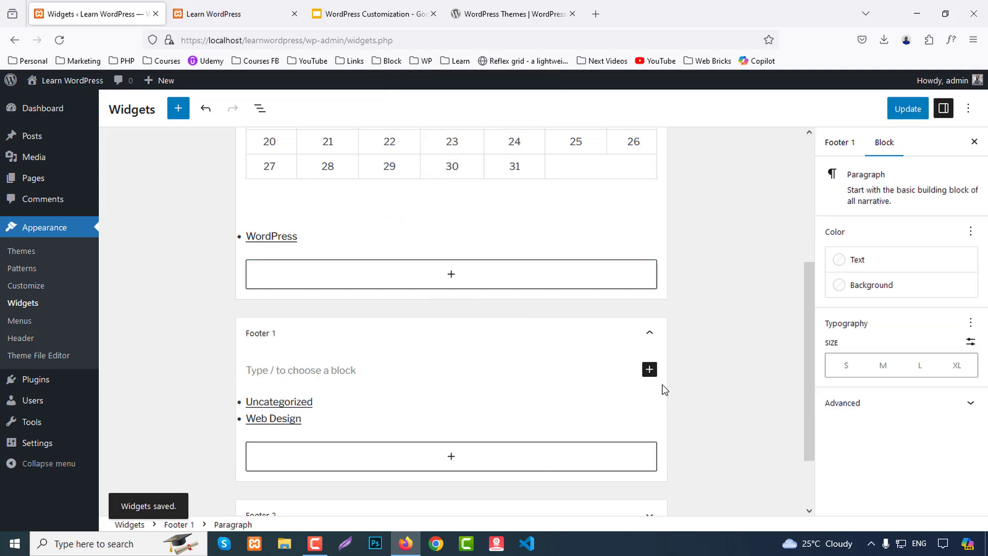
{"action": "left_click", "coordinate": [650, 369]}
{"action": "type", "text": "he"}
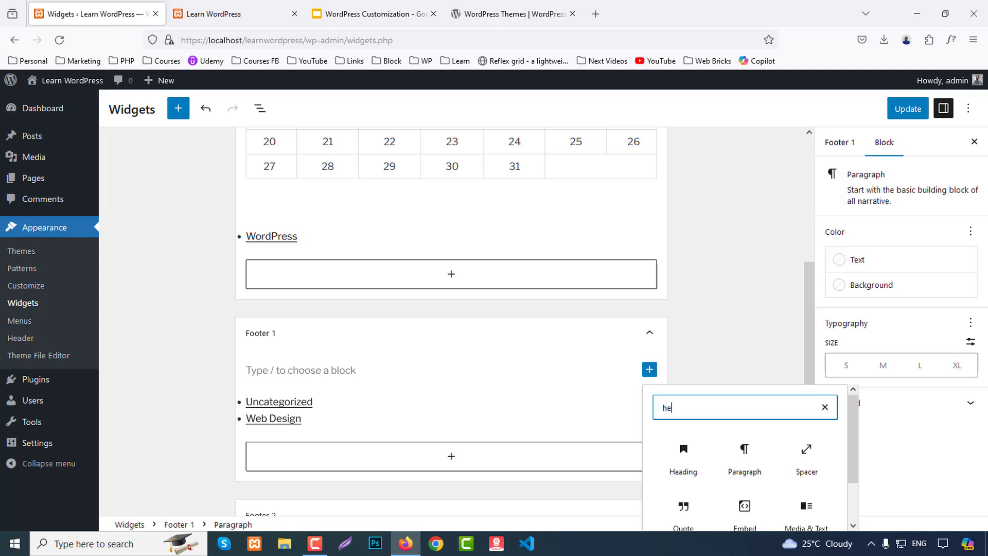
{"action": "left_click", "coordinate": [682, 466]}
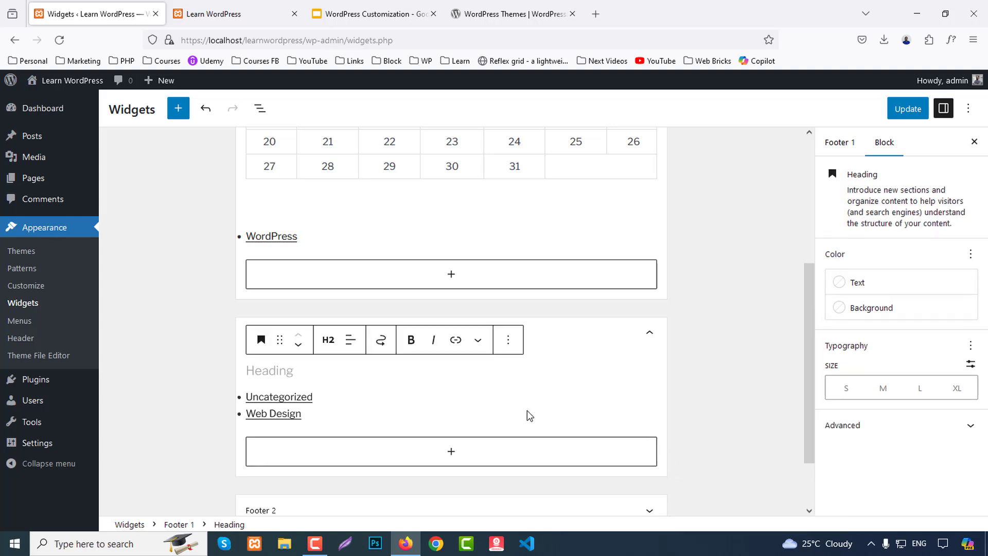
{"action": "type", "text": "Categories"}
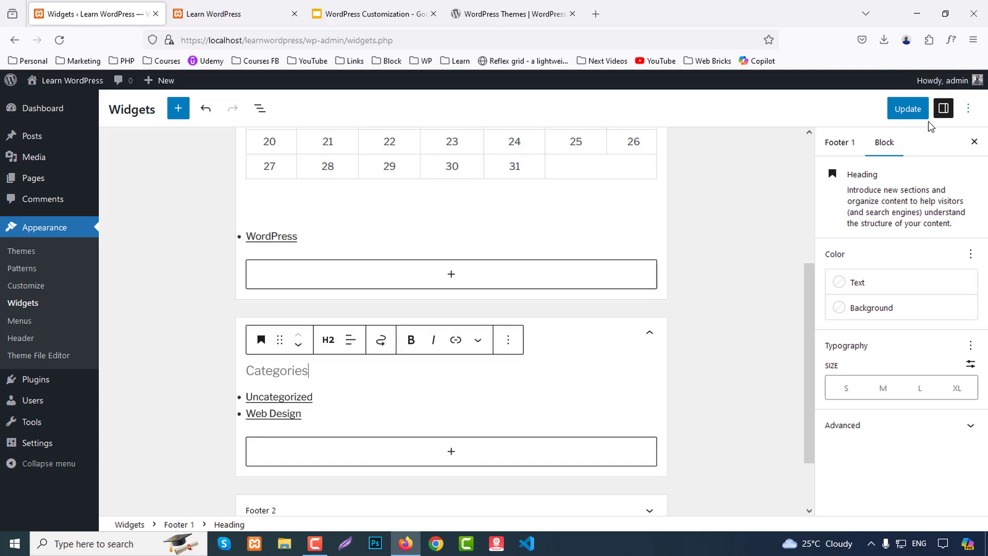
{"action": "left_click", "coordinate": [905, 110]}
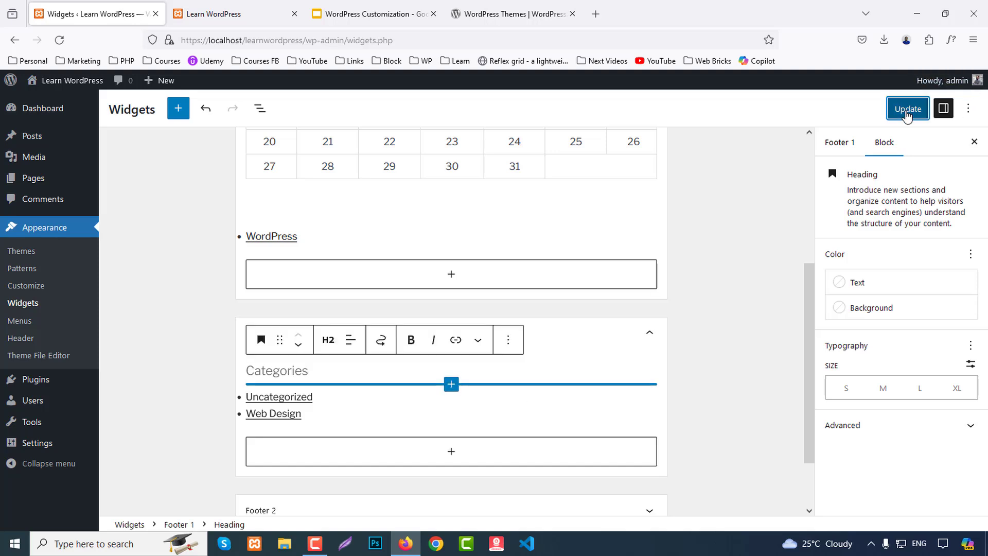
Step: Check the heading above the category list in the homepage footer and go back to the widgets editor
{"action": "left_click", "coordinate": [222, 9]}
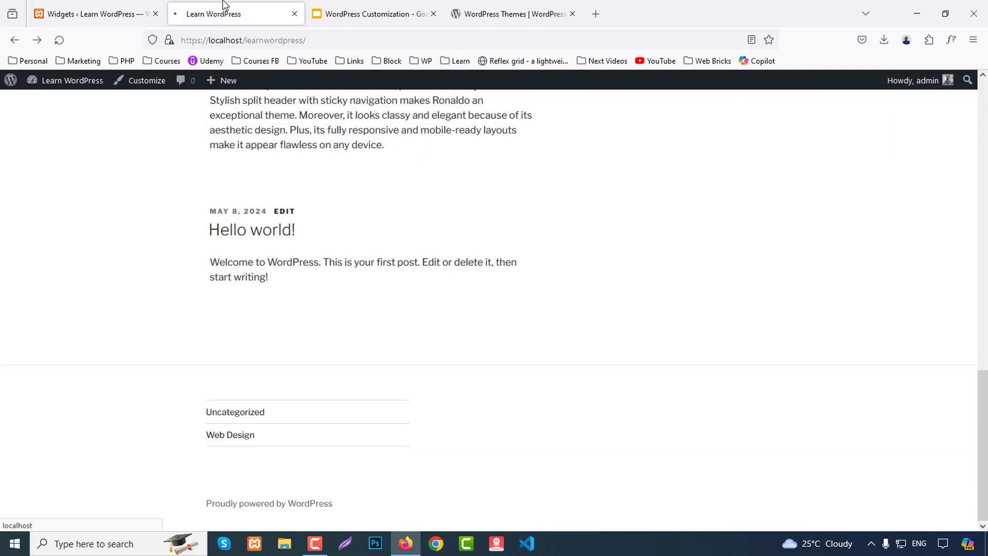
{"action": "scroll", "coordinate": [228, 394], "scroll_direction": "down", "scroll_amount": 2}
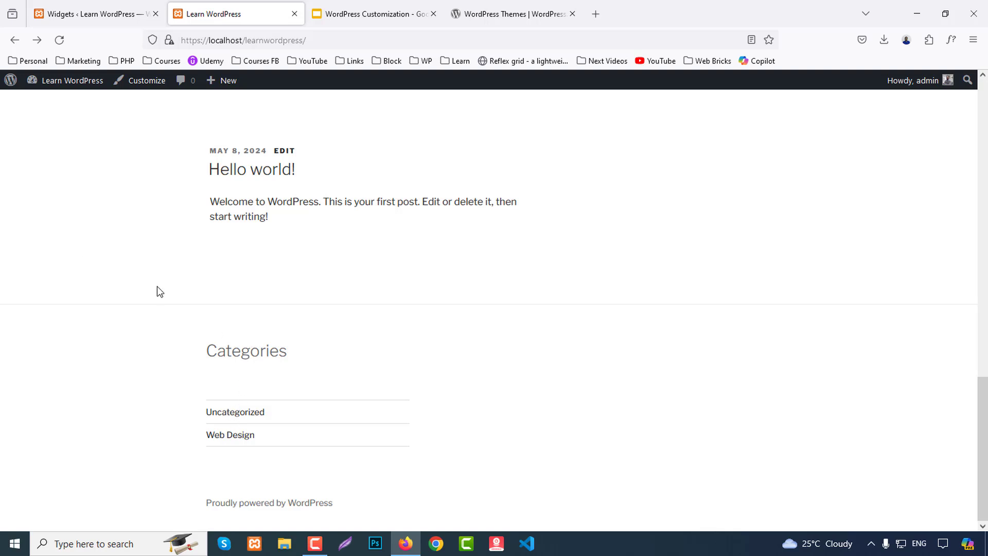
{"action": "left_click", "coordinate": [70, 11]}
Step: Add a Latest Comments block to the Footer 2 widget area and save the widgets
{"action": "scroll", "coordinate": [489, 427], "scroll_direction": "down", "scroll_amount": 2}
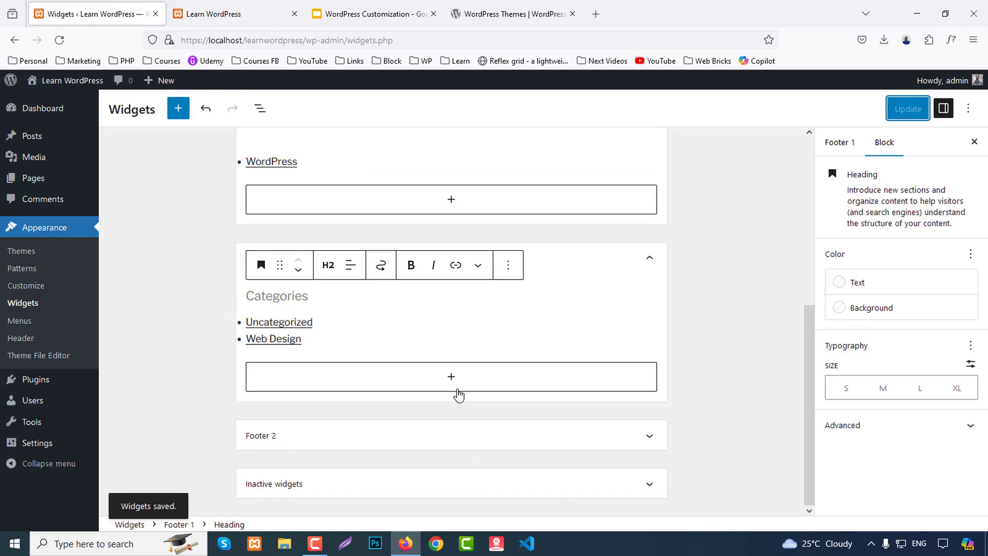
{"action": "left_click", "coordinate": [455, 385]}
{"action": "left_click", "coordinate": [179, 304]}
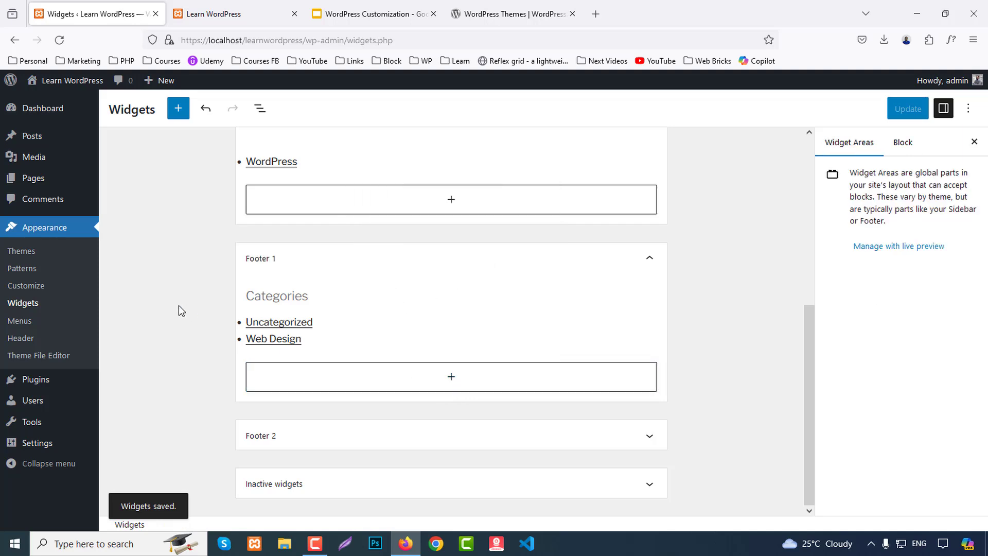
{"action": "left_click", "coordinate": [285, 436]}
{"action": "left_click", "coordinate": [470, 431]}
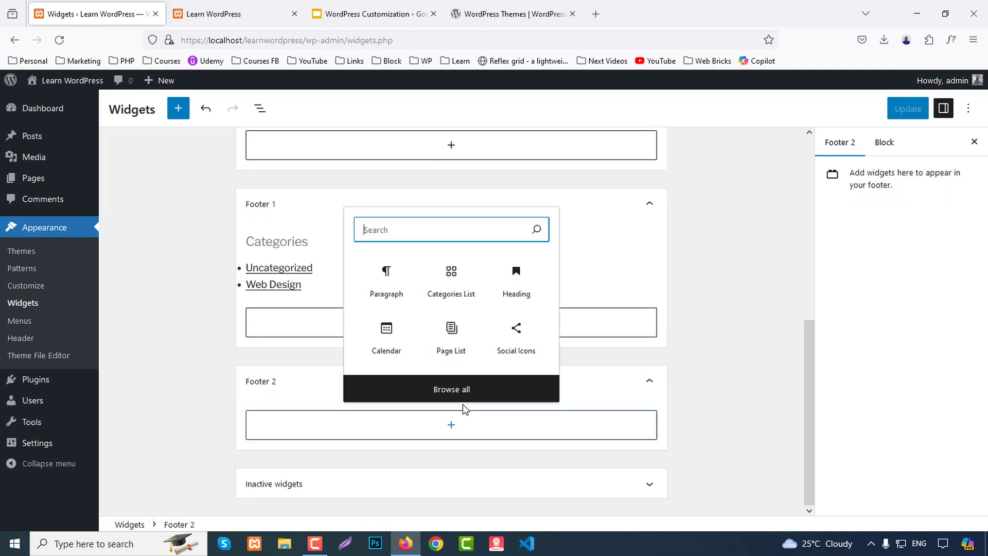
{"action": "left_click", "coordinate": [492, 389]}
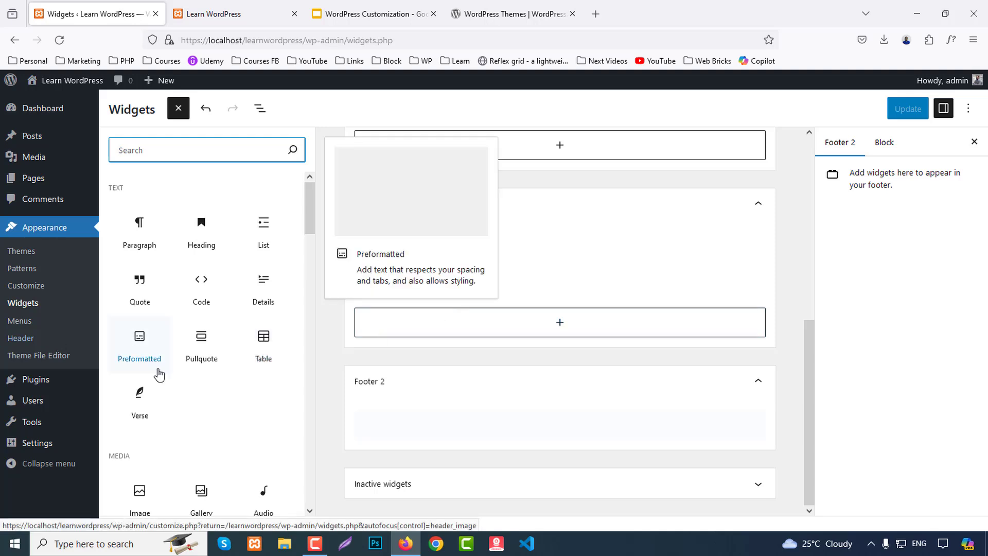
{"action": "scroll", "coordinate": [170, 381], "scroll_direction": "down", "scroll_amount": 5}
{"action": "scroll", "coordinate": [176, 380], "scroll_direction": "down", "scroll_amount": 5}
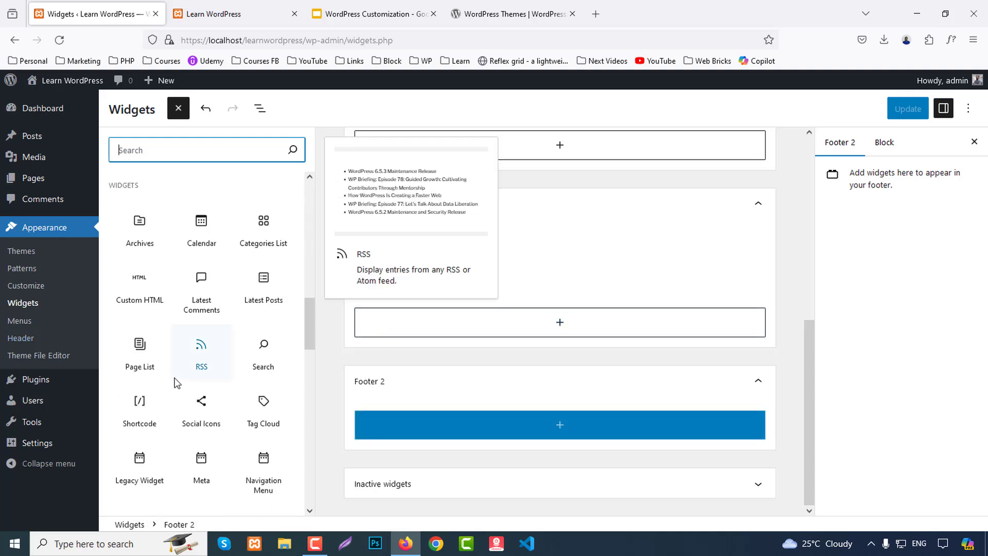
{"action": "left_click", "coordinate": [199, 278]}
{"action": "left_click", "coordinate": [907, 114]}
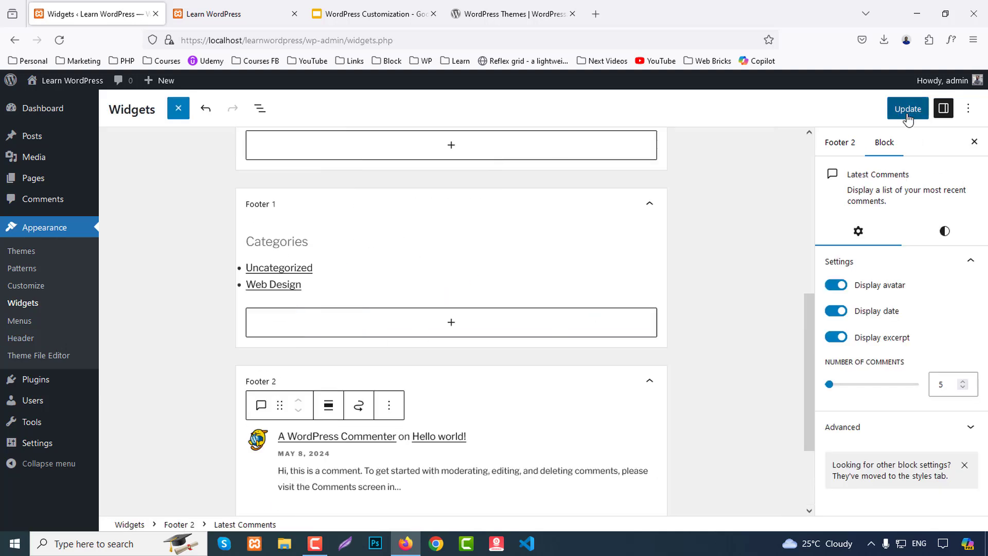
Step: Reload the homepage, check the latest comments in the footer, and return to the widgets editor
{"action": "left_click", "coordinate": [227, 13]}
{"action": "key", "text": "F5"}
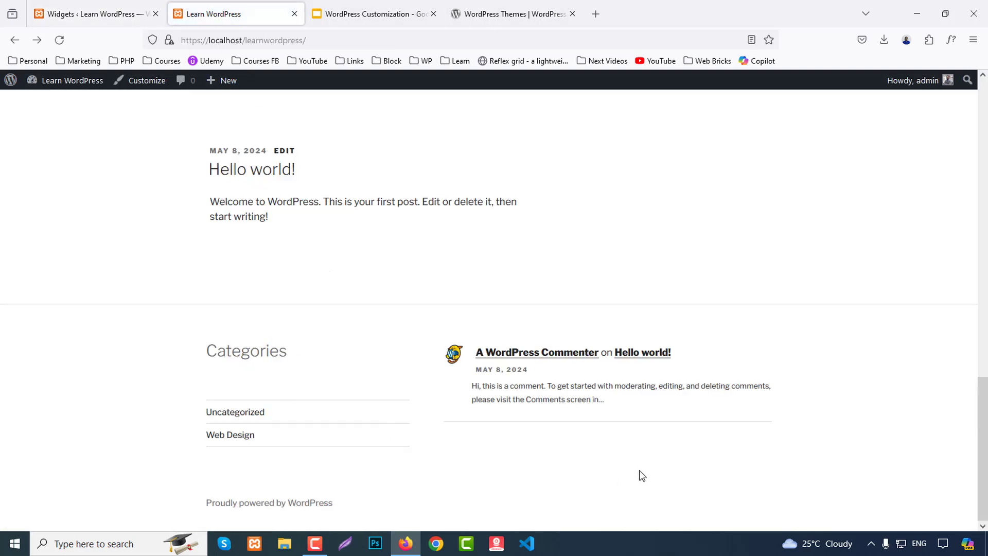
{"action": "left_click", "coordinate": [101, 12]}
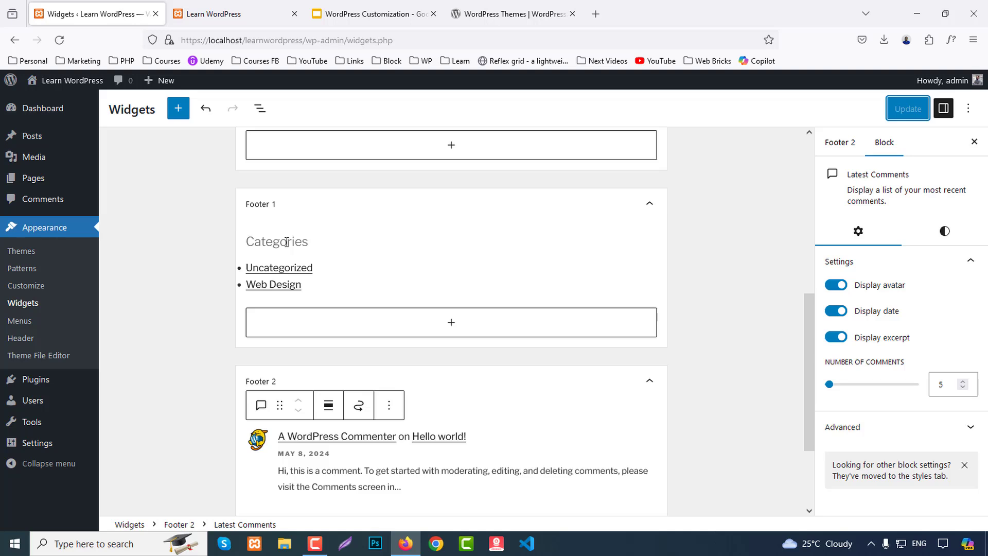
Step: Review the Latest Comments block and its settings in Footer 2 and compare it with the homepage footer
{"action": "scroll", "coordinate": [401, 295], "scroll_direction": "down", "scroll_amount": 3}
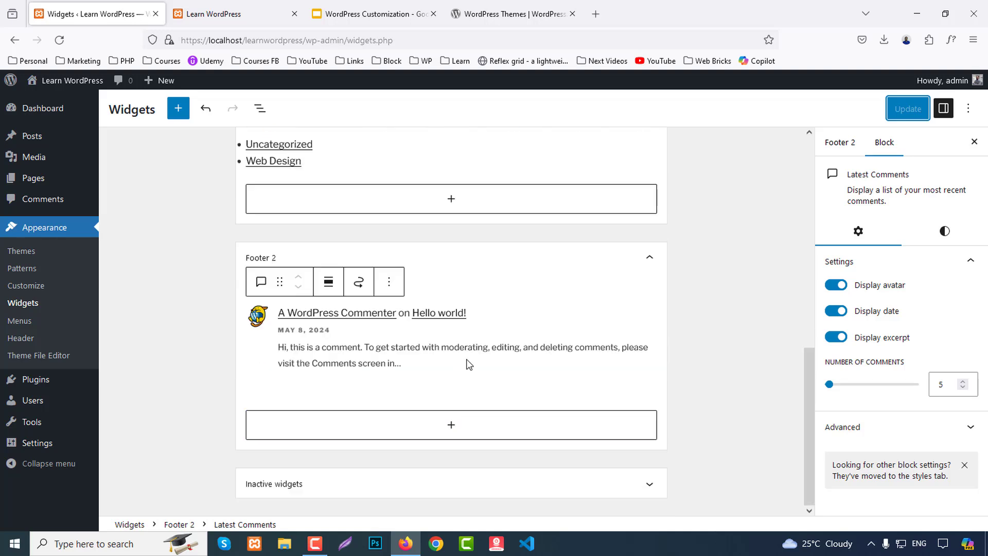
{"action": "left_click", "coordinate": [468, 340]}
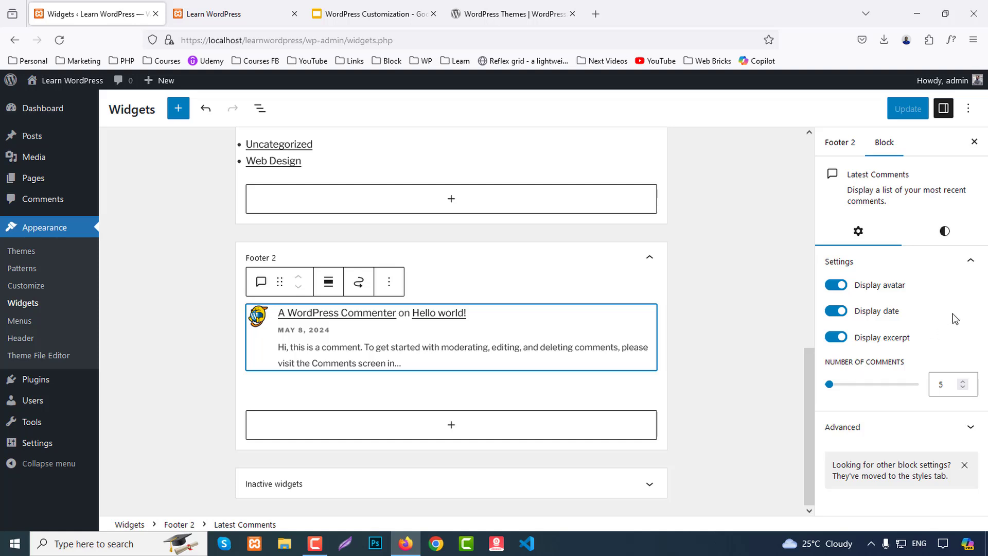
{"action": "left_click", "coordinate": [260, 13]}
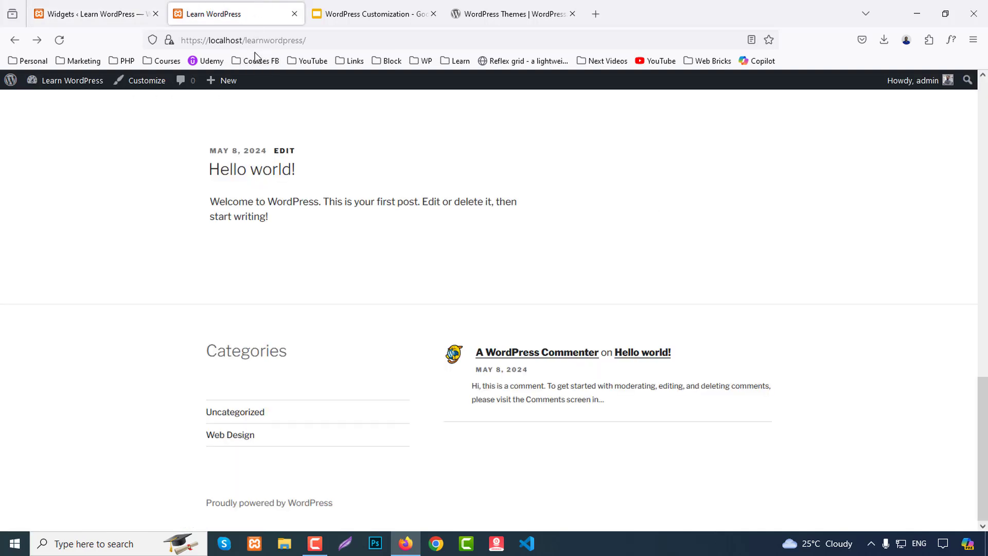
{"action": "left_click", "coordinate": [92, 11]}
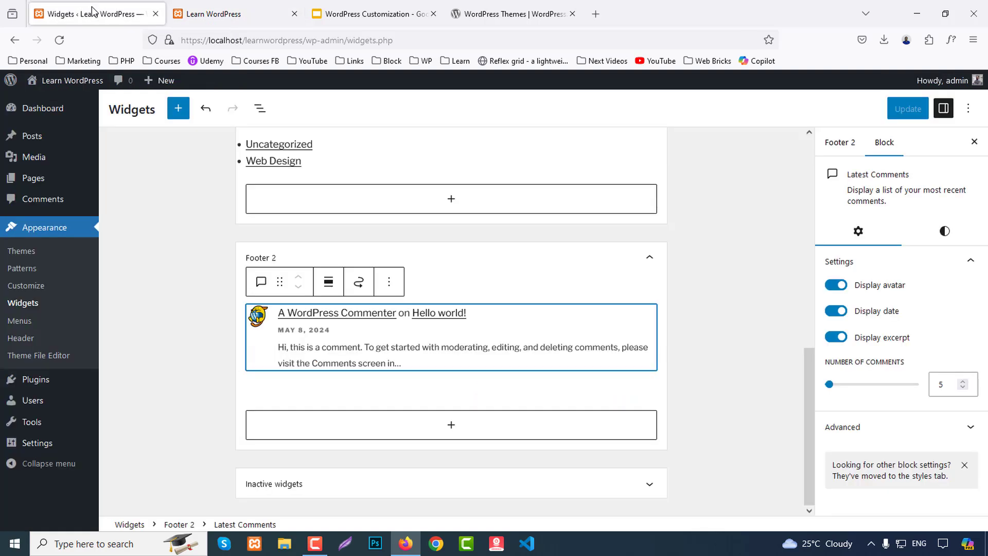